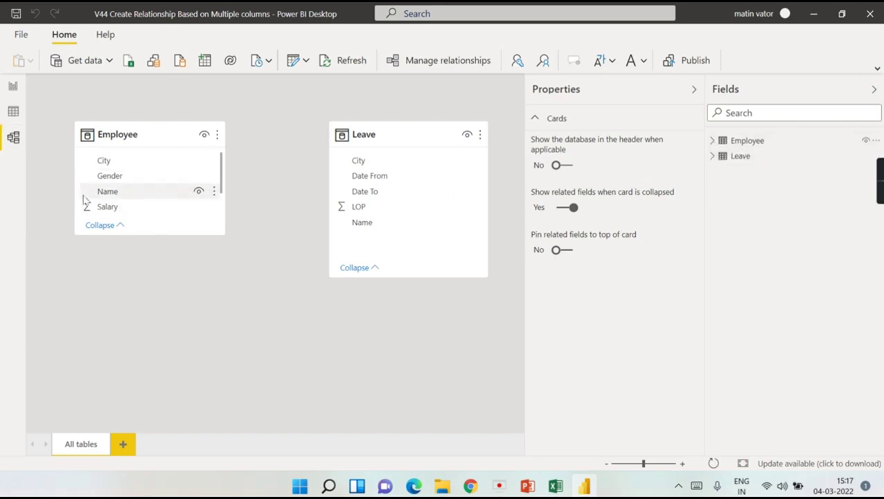
Step: Open the Power Query Editor from Transform data and view the Employee query
{"action": "left_click", "coordinate": [306, 60]}
{"action": "left_click", "coordinate": [310, 88]}
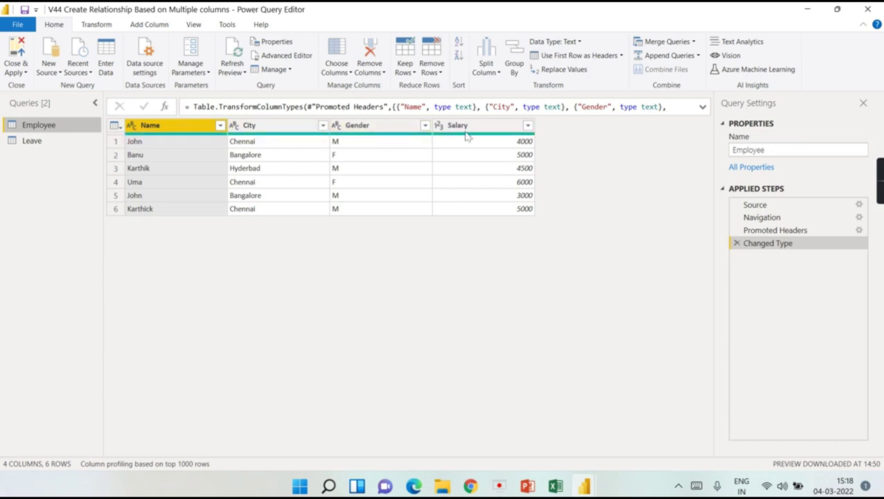
{"action": "right_click", "coordinate": [185, 128]}
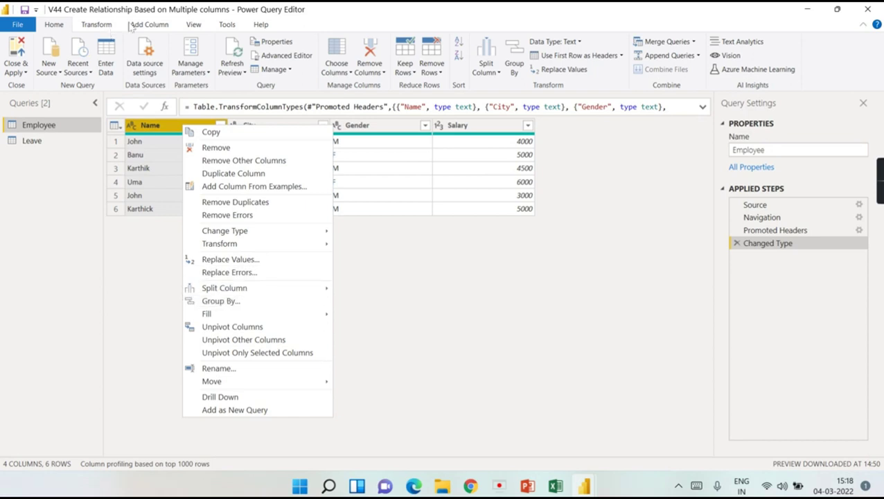
Step: Add a custom column [Name]&[City] to Employee and rename it EmployeeID
{"action": "left_click", "coordinate": [164, 25]}
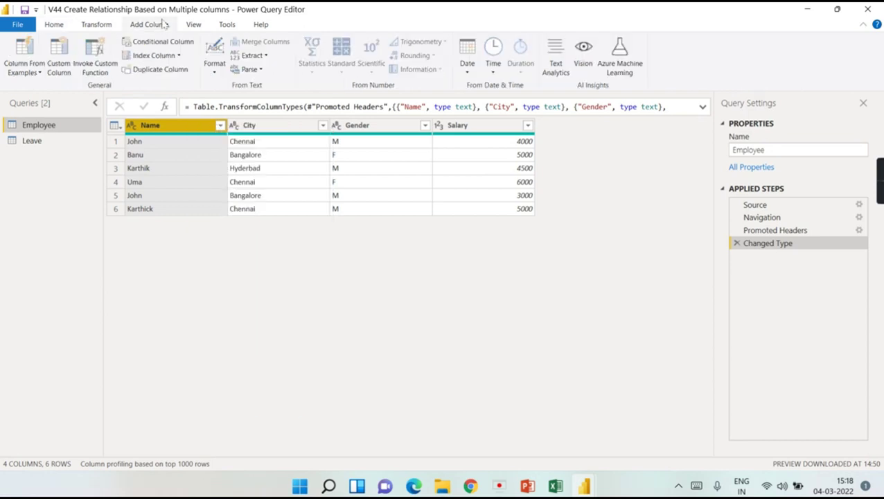
{"action": "left_click", "coordinate": [60, 68]}
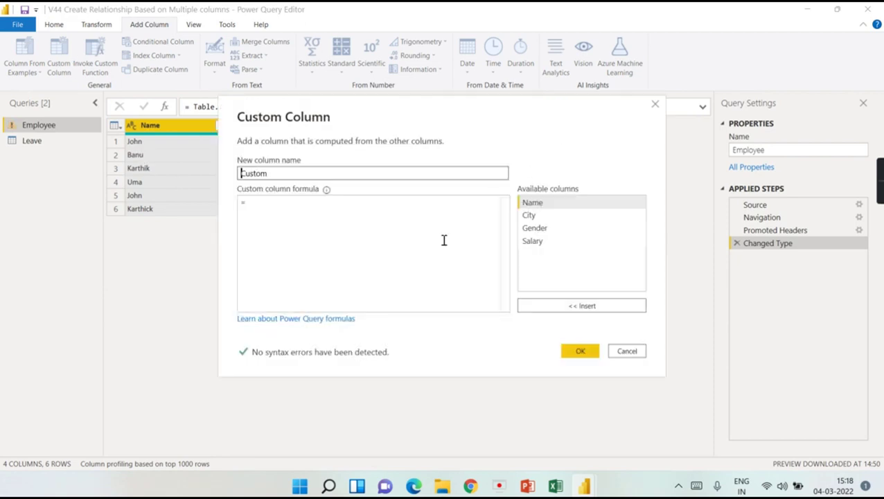
{"action": "left_click", "coordinate": [357, 202]}
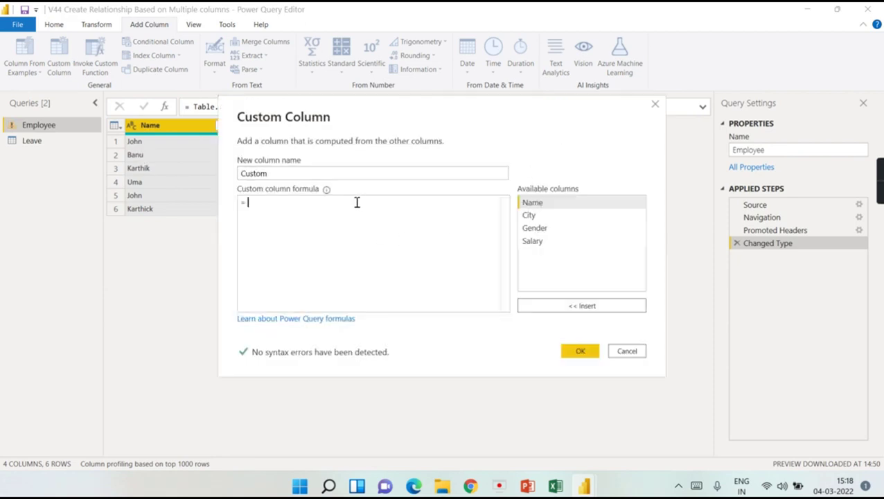
{"action": "double_click", "coordinate": [548, 204]}
{"action": "type", "text": "&"}
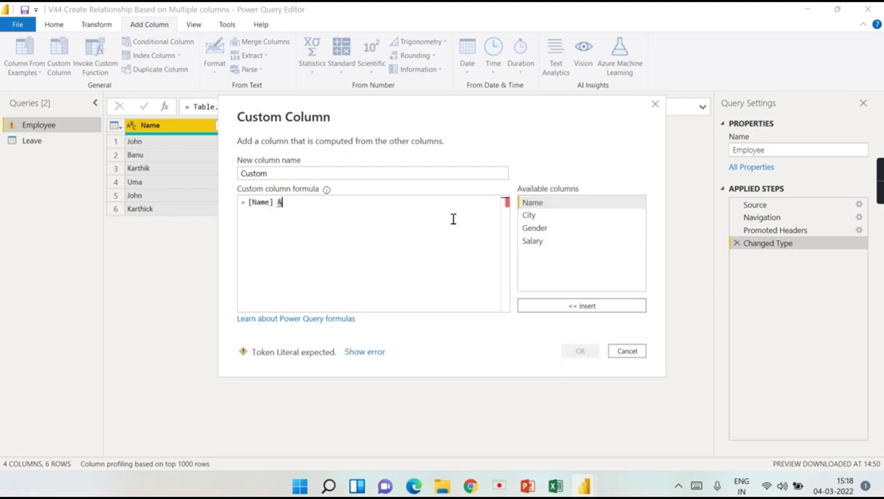
{"action": "double_click", "coordinate": [529, 217]}
{"action": "left_click", "coordinate": [574, 350]}
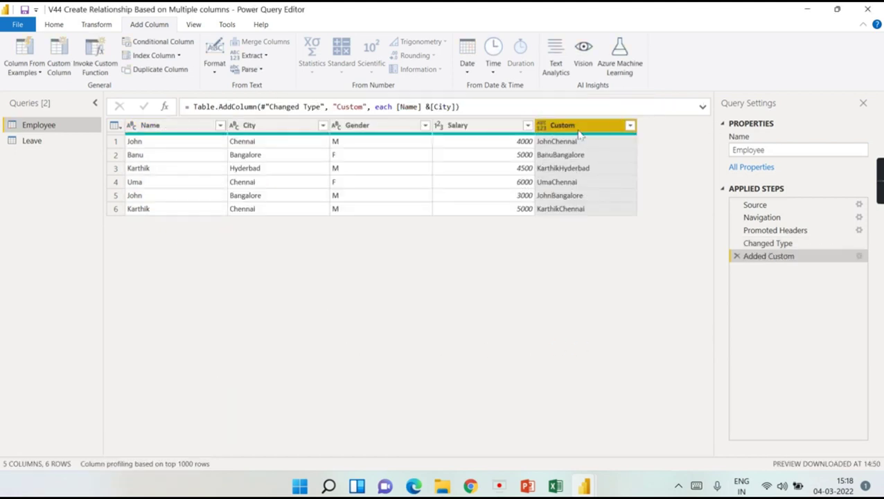
{"action": "double_click", "coordinate": [603, 123]}
{"action": "type", "text": "EmployeeID"}
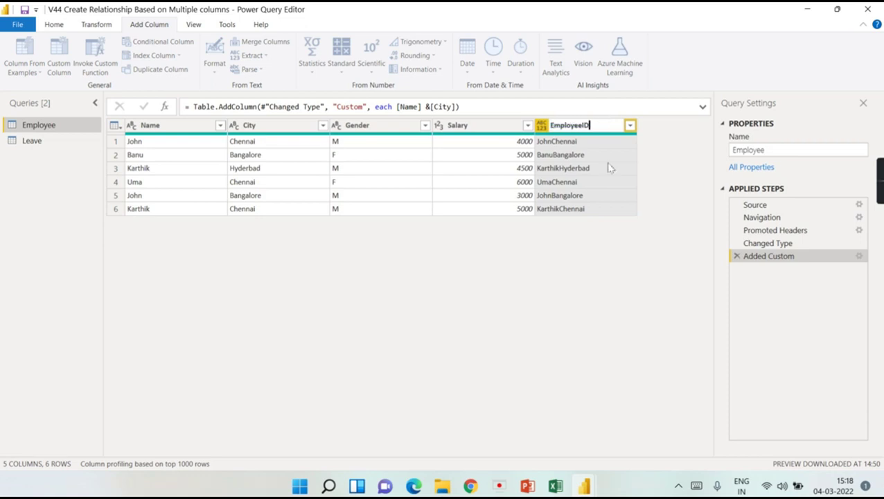
{"action": "key", "text": "Return"}
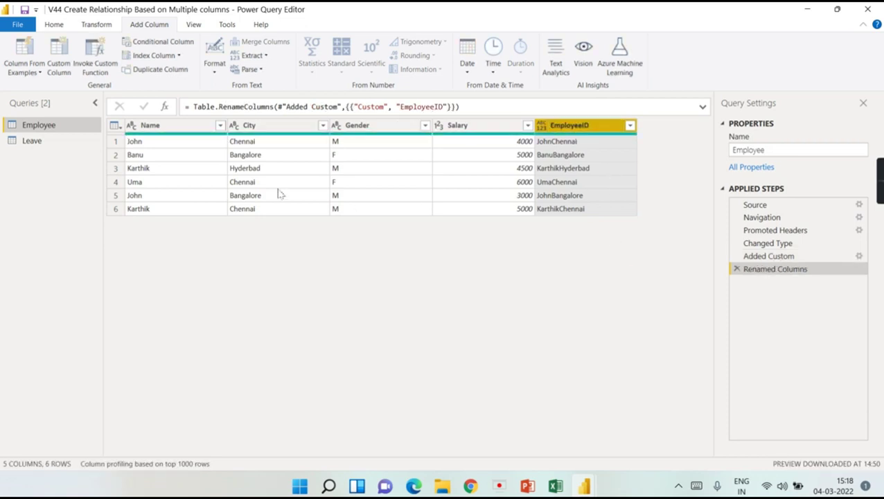
Step: Select the Leave query and start a new Custom Column
{"action": "left_click", "coordinate": [28, 143]}
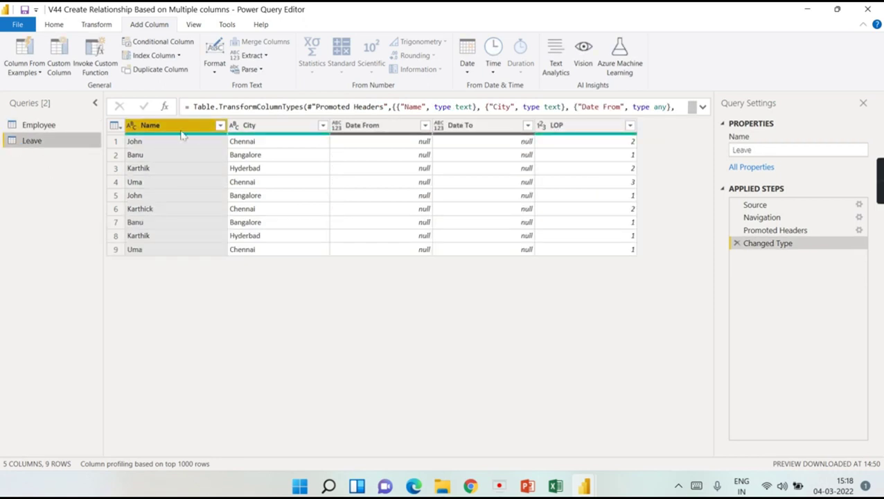
{"action": "right_click", "coordinate": [574, 132]}
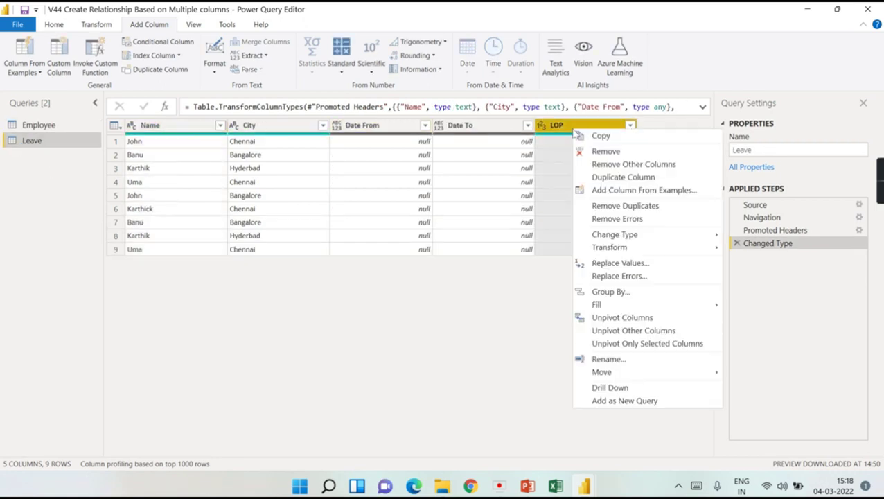
{"action": "left_click", "coordinate": [33, 95]}
{"action": "left_click", "coordinate": [66, 66]}
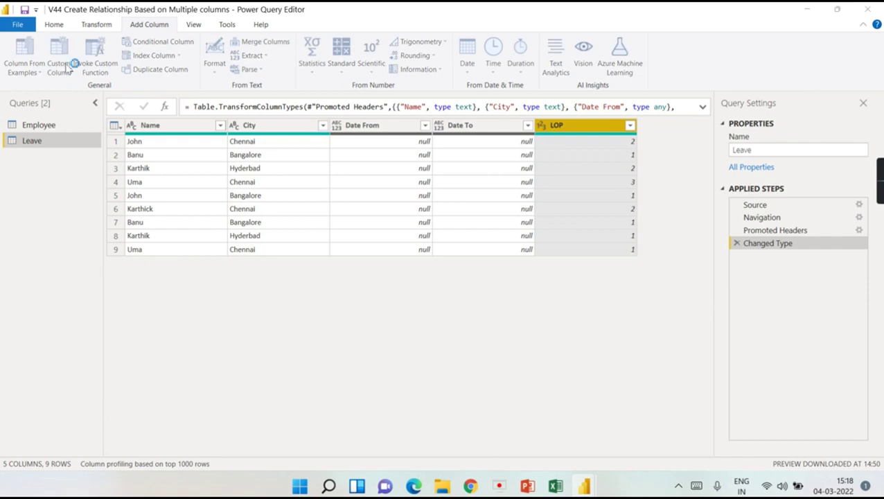
{"action": "left_click", "coordinate": [261, 209]}
Step: Create the EmployeeId custom column as [Name]&[City] and open the Close & Apply menu
{"action": "double_click", "coordinate": [530, 204]}
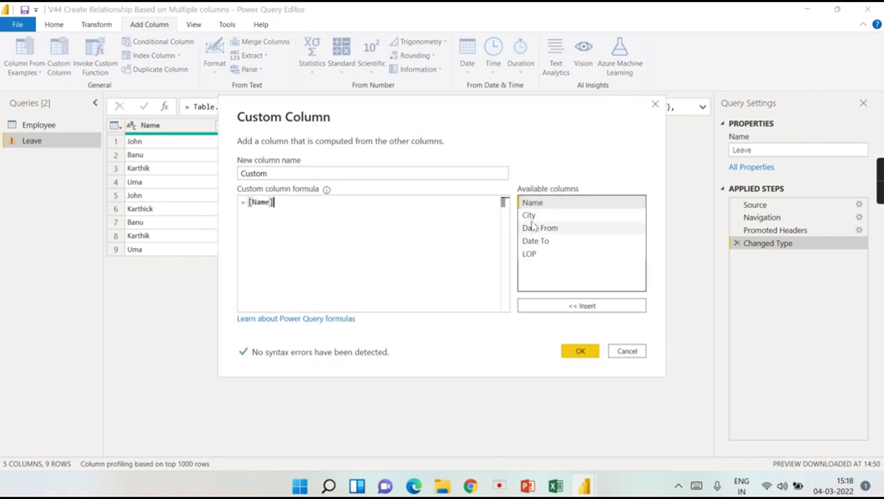
{"action": "double_click", "coordinate": [530, 215]}
{"action": "key", "text": "ctrl+a"}
{"action": "type", "text": "&"}
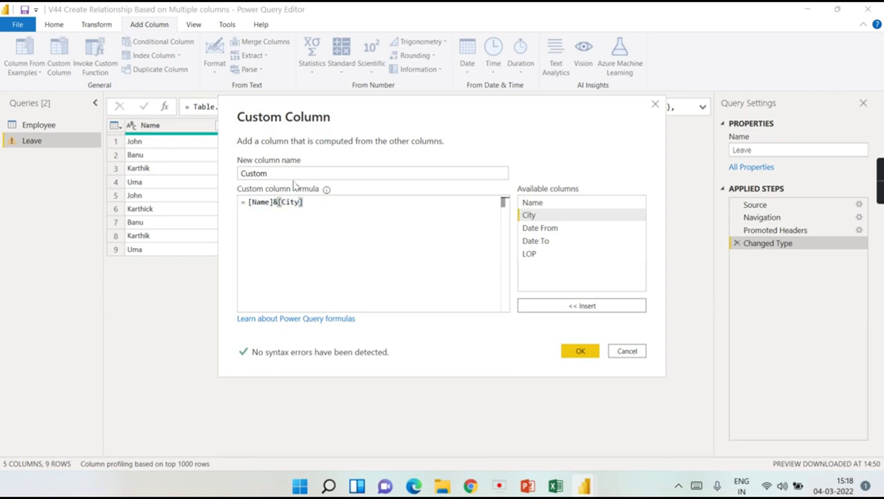
{"action": "left_click_drag", "start_coordinate": [292, 174], "coordinate": [188, 177]}
{"action": "type", "text": "EmployeeId"}
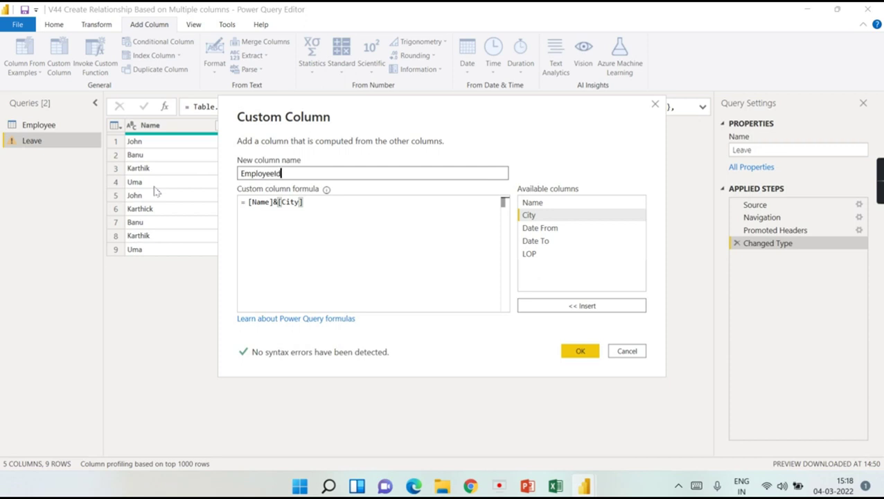
{"action": "left_click", "coordinate": [579, 351]}
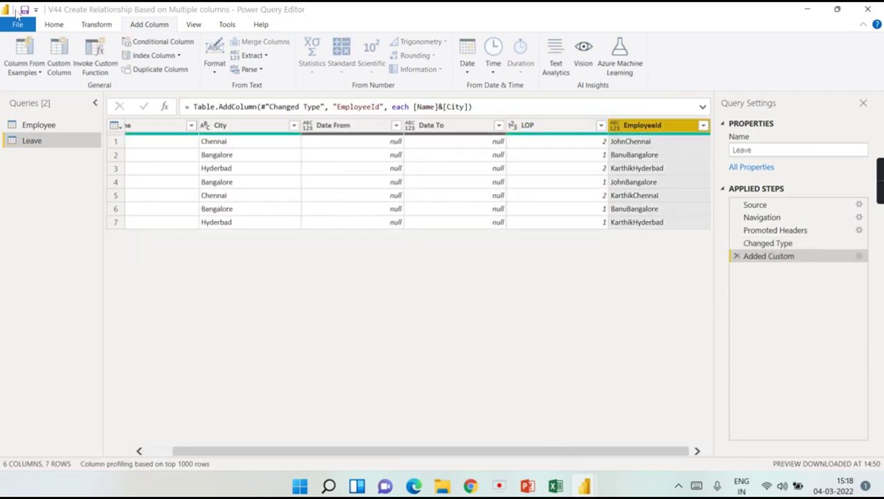
{"action": "left_click", "coordinate": [54, 25]}
{"action": "left_click", "coordinate": [20, 73]}
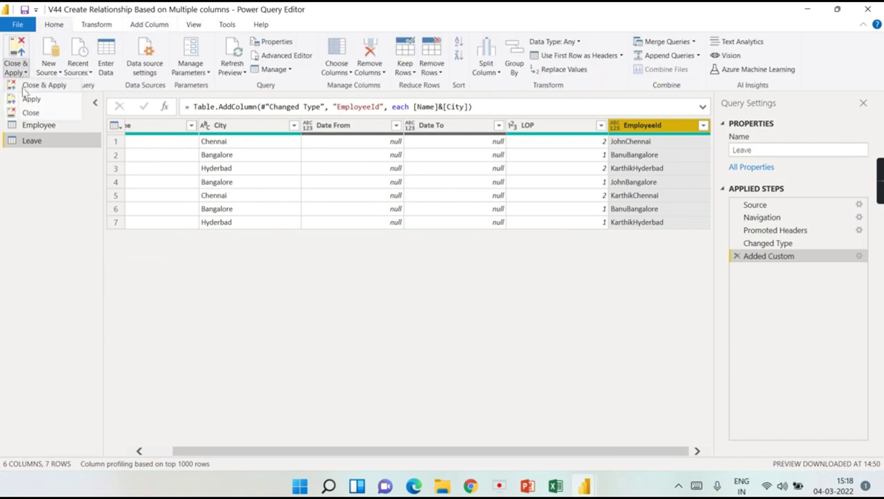
Step: Apply the query changes, check the EmployeeID link to Leave, and show the report page
{"action": "left_click", "coordinate": [74, 185]}
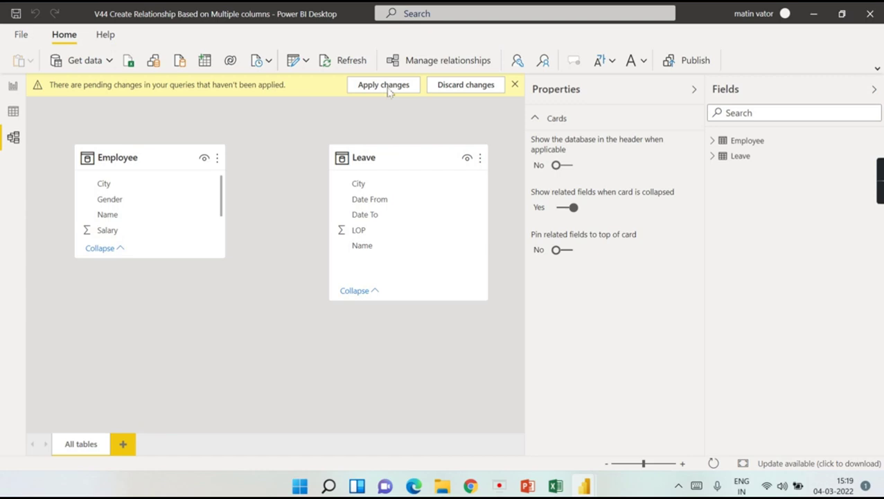
{"action": "left_click", "coordinate": [387, 89]}
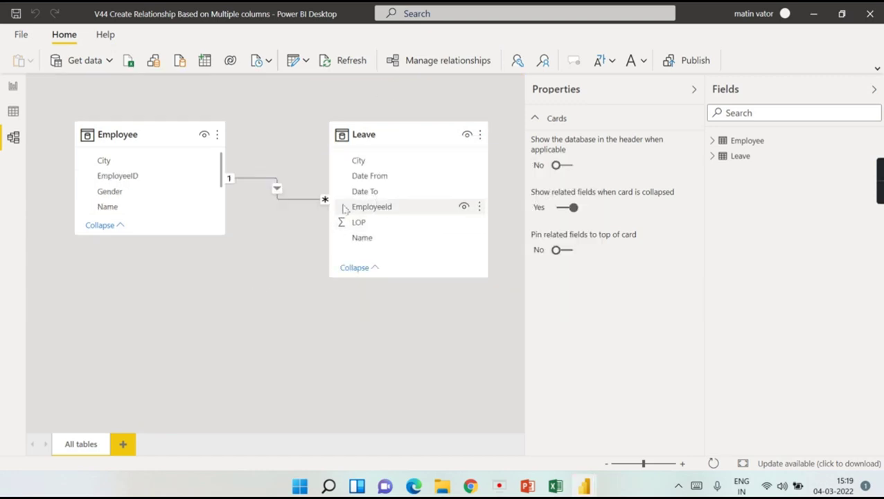
{"action": "left_click_drag", "start_coordinate": [136, 178], "coordinate": [278, 227]}
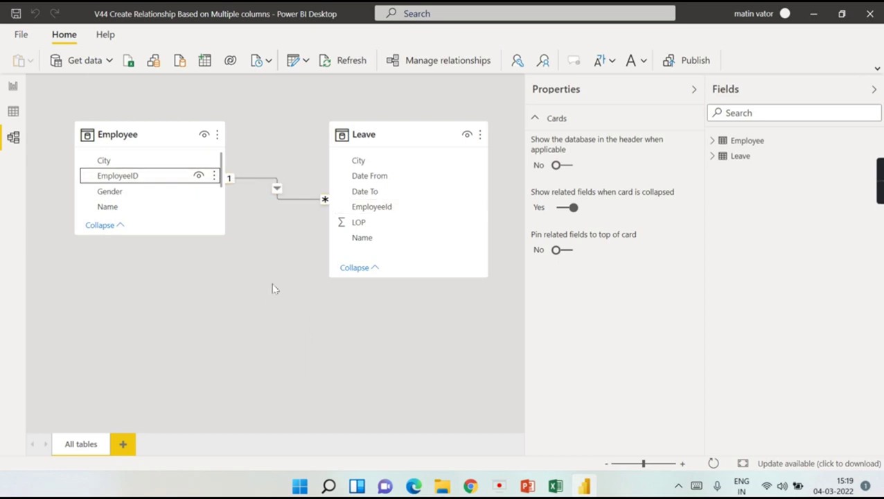
{"action": "left_click", "coordinate": [12, 86]}
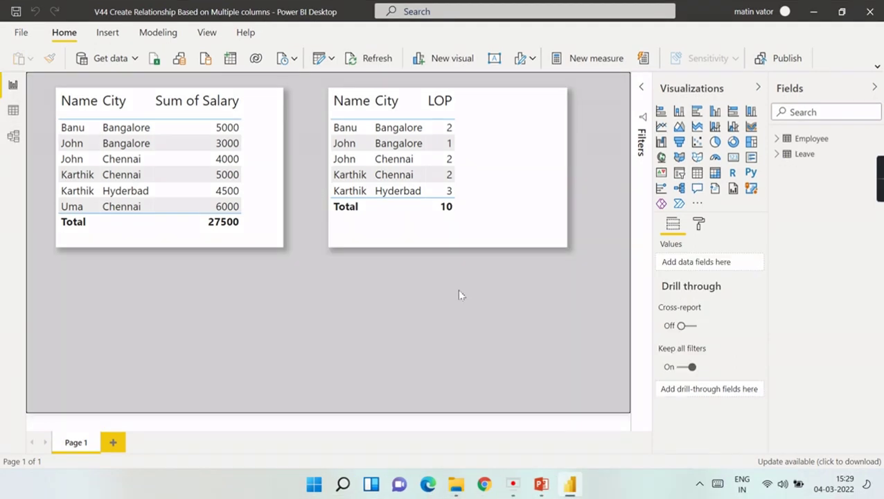
Step: Minimize PowerPoint and return to Power BI's Model view diagram
{"action": "left_click", "coordinate": [542, 484]}
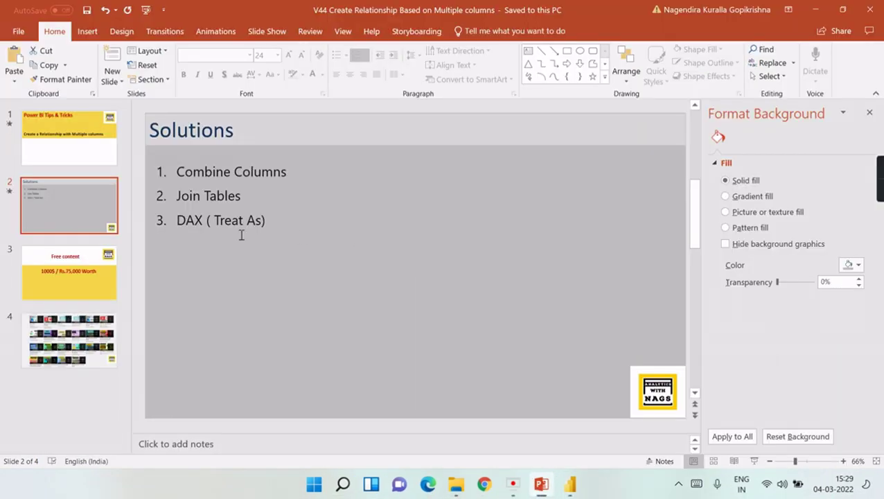
{"action": "left_click", "coordinate": [815, 9]}
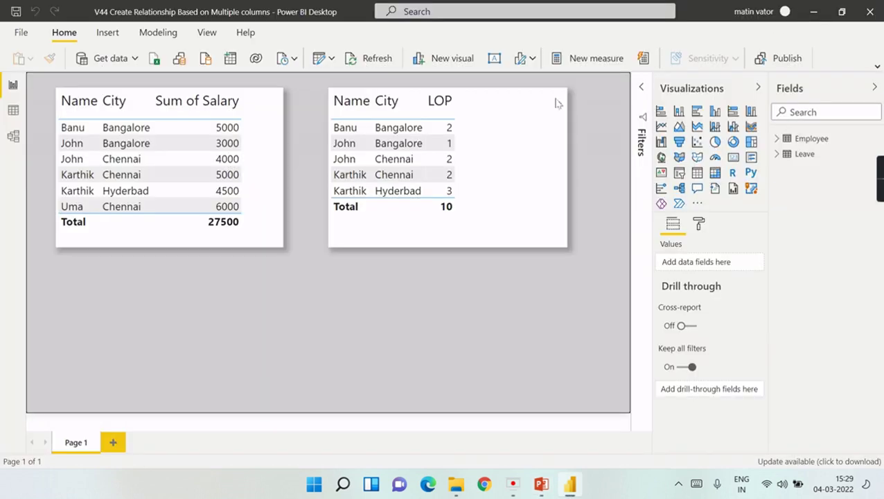
{"action": "left_click", "coordinate": [13, 136]}
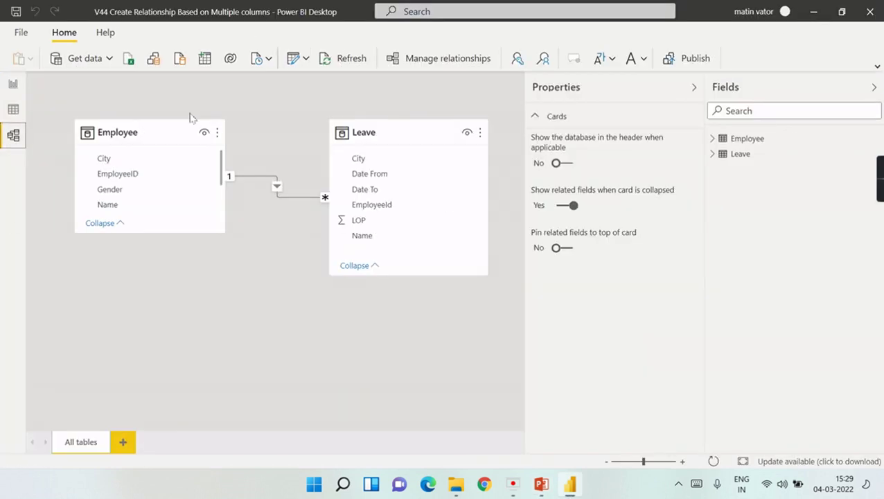
Step: Delete the EmployeeID relationship line between Employee and Leave and confirm
{"action": "right_click", "coordinate": [301, 201]}
{"action": "left_click", "coordinate": [318, 206]}
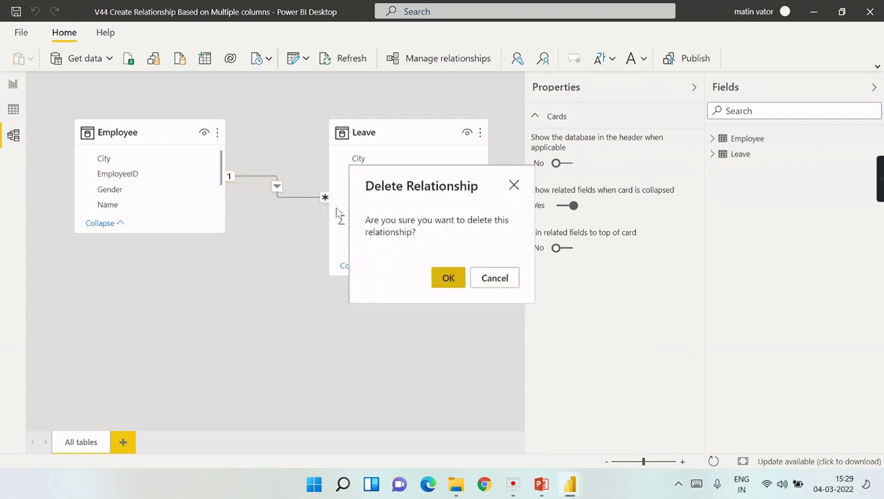
{"action": "left_click", "coordinate": [442, 280]}
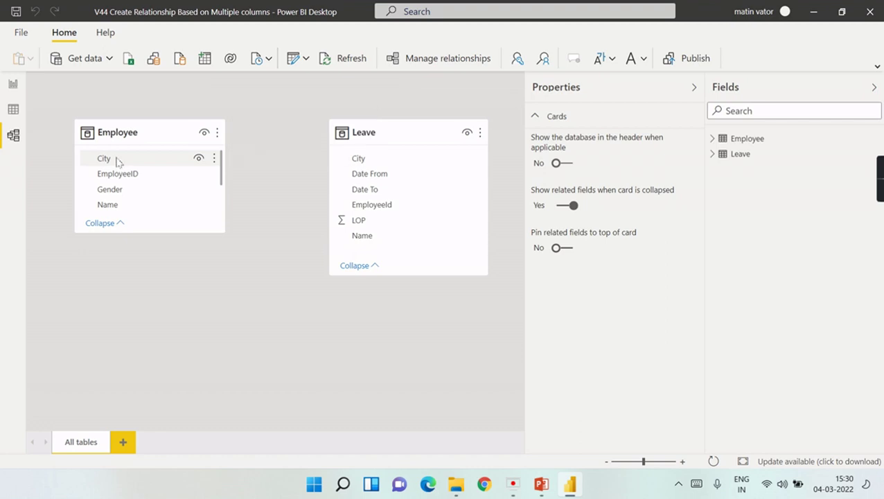
Step: Reopen the Power Query Editor and switch between the Leave and Employee queries
{"action": "left_click", "coordinate": [306, 60]}
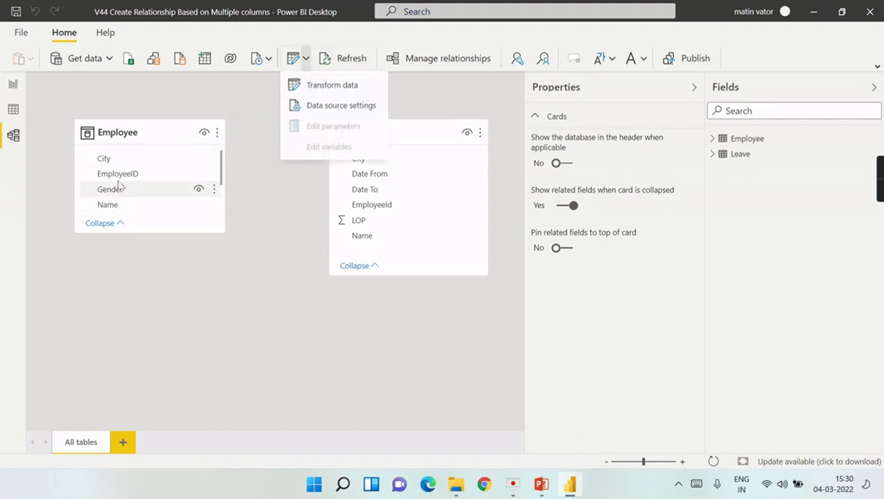
{"action": "left_click", "coordinate": [517, 163]}
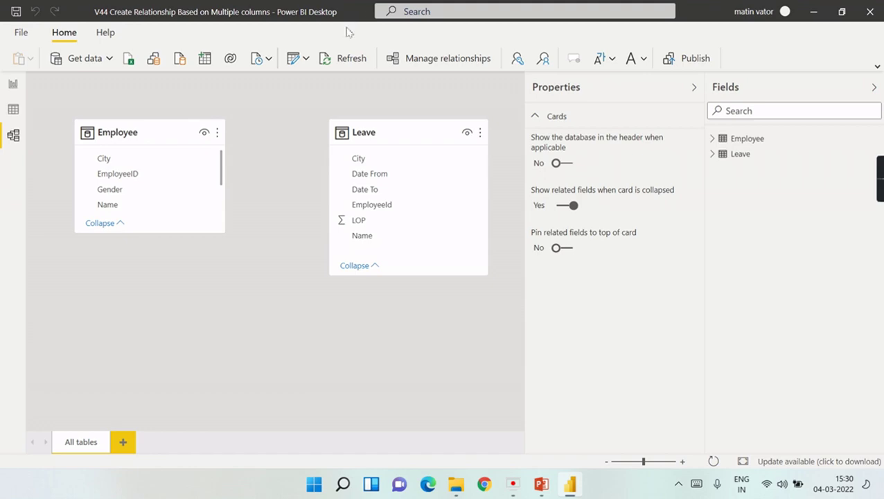
{"action": "left_click", "coordinate": [306, 59]}
{"action": "left_click", "coordinate": [316, 85]}
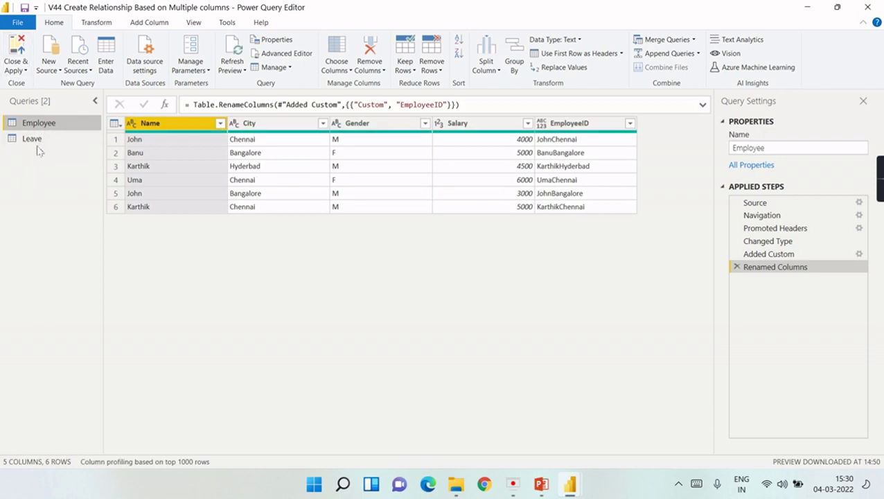
{"action": "left_click", "coordinate": [39, 143]}
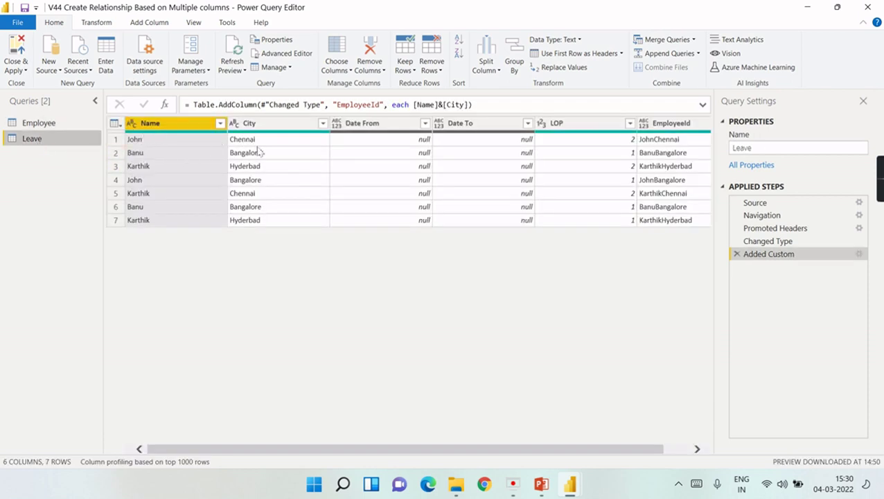
{"action": "left_click", "coordinate": [31, 123]}
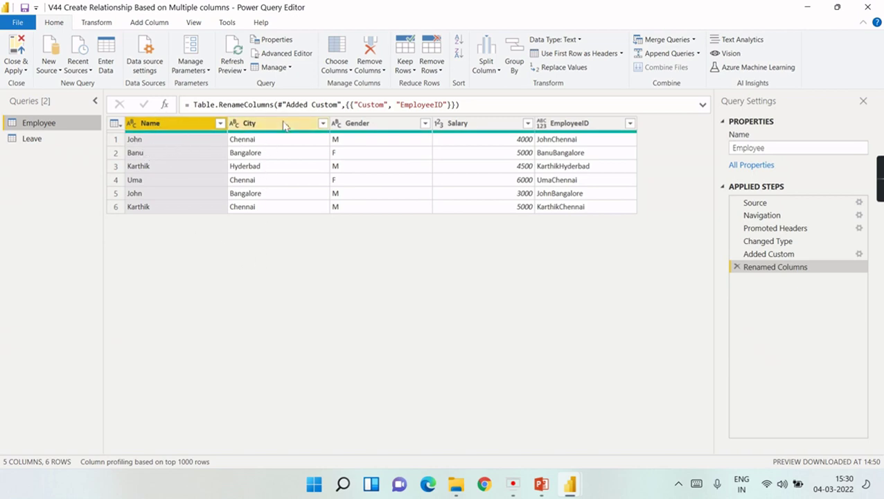
{"action": "left_click", "coordinate": [32, 138]}
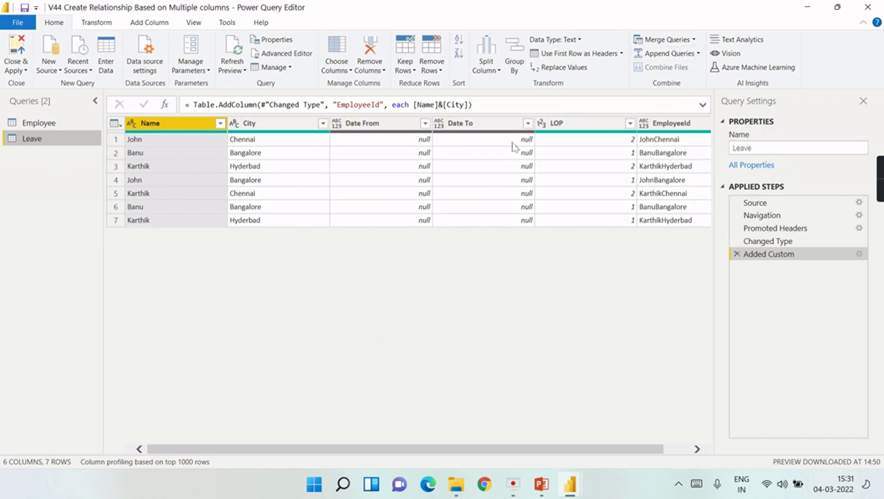
{"action": "left_click", "coordinate": [39, 123]}
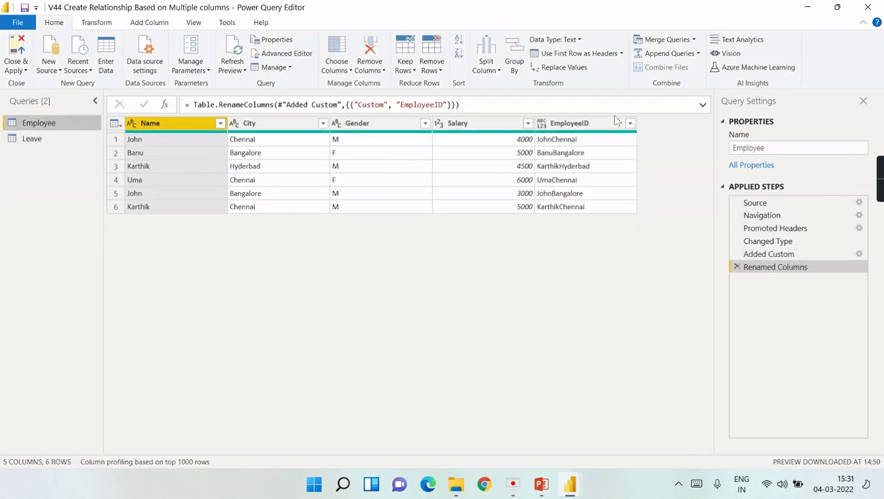
Step: Remove the EmployeeID column from Employee and the EmployeeId column from Leave
{"action": "left_click", "coordinate": [593, 126]}
{"action": "left_click", "coordinate": [622, 147]}
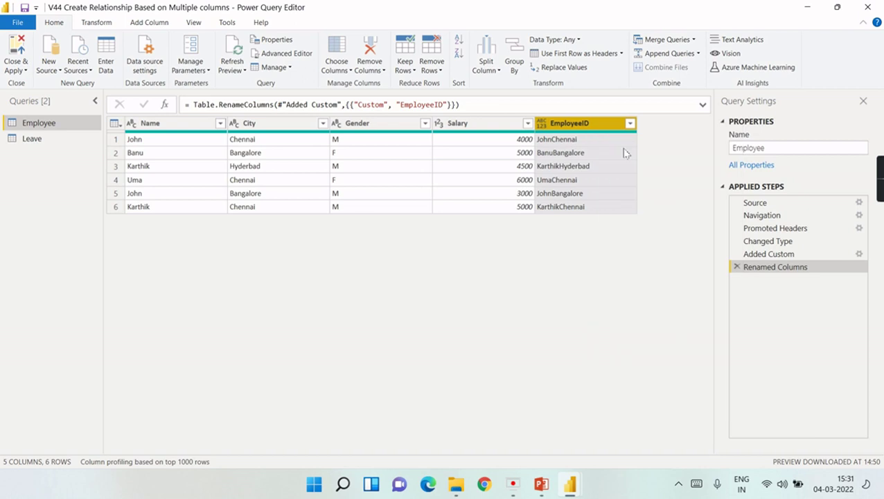
{"action": "left_click", "coordinate": [31, 139]}
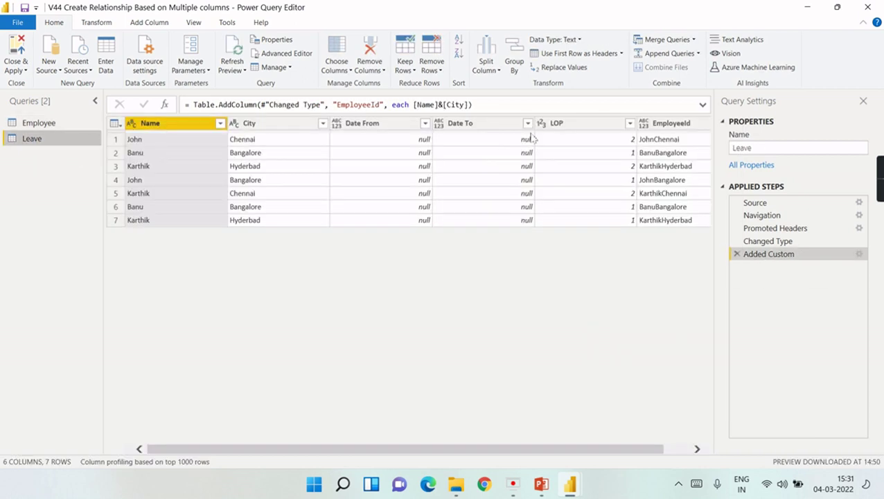
{"action": "left_click", "coordinate": [669, 123]}
{"action": "right_click", "coordinate": [668, 124]}
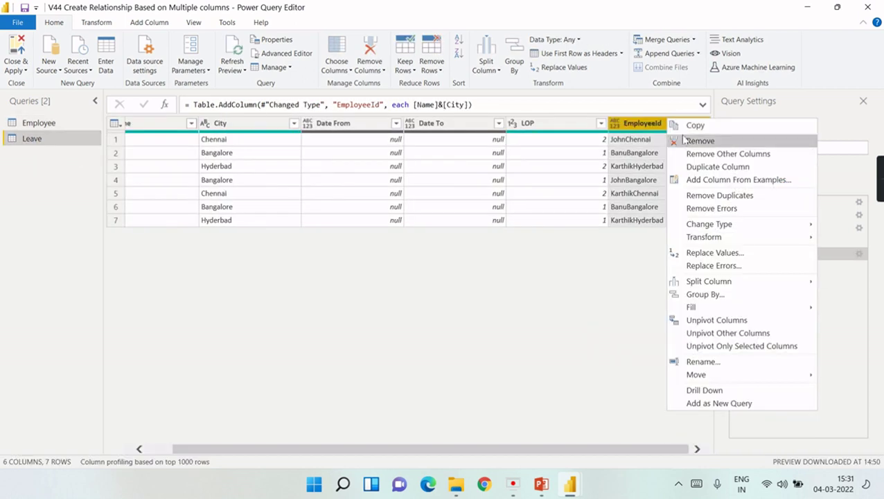
{"action": "left_click", "coordinate": [682, 141]}
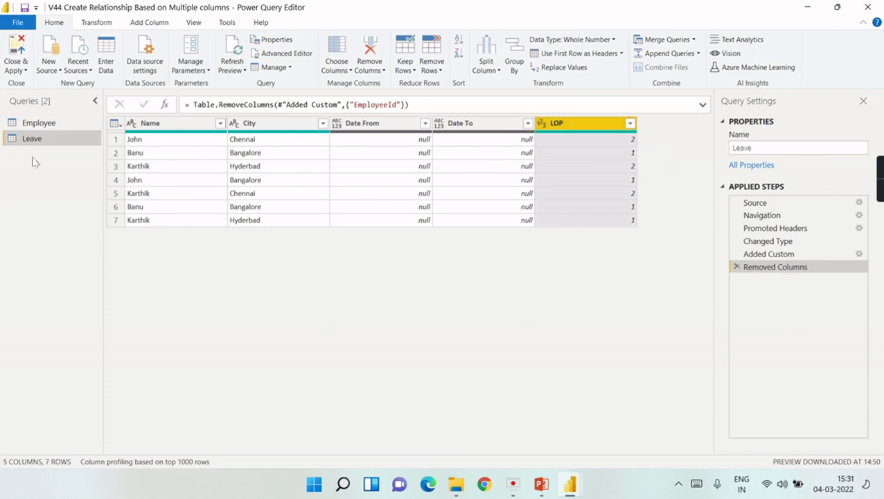
Step: Start a Merge Queries on Leave with Employee as the second table
{"action": "left_click", "coordinate": [693, 40]}
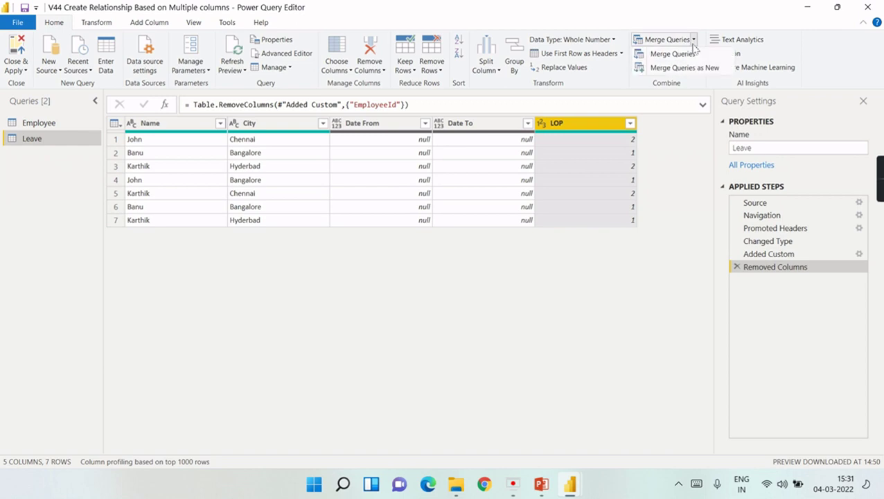
{"action": "left_click", "coordinate": [683, 54]}
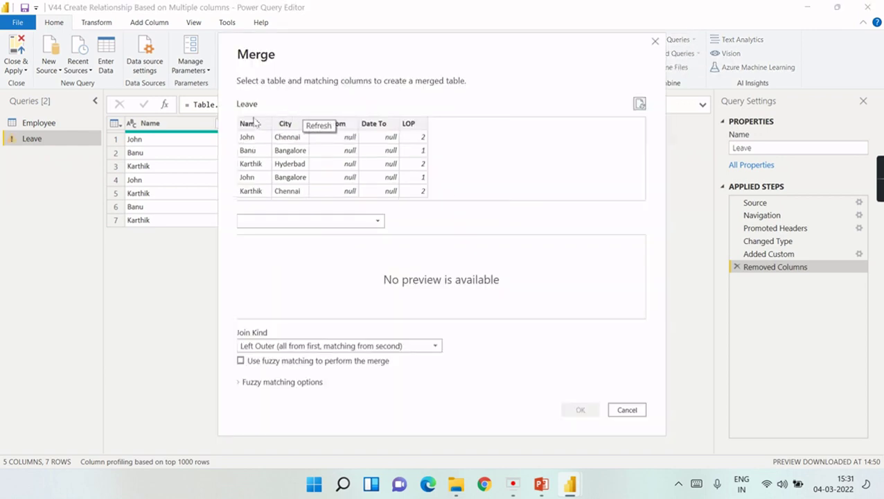
{"action": "left_click", "coordinate": [266, 221]}
{"action": "left_click", "coordinate": [267, 236]}
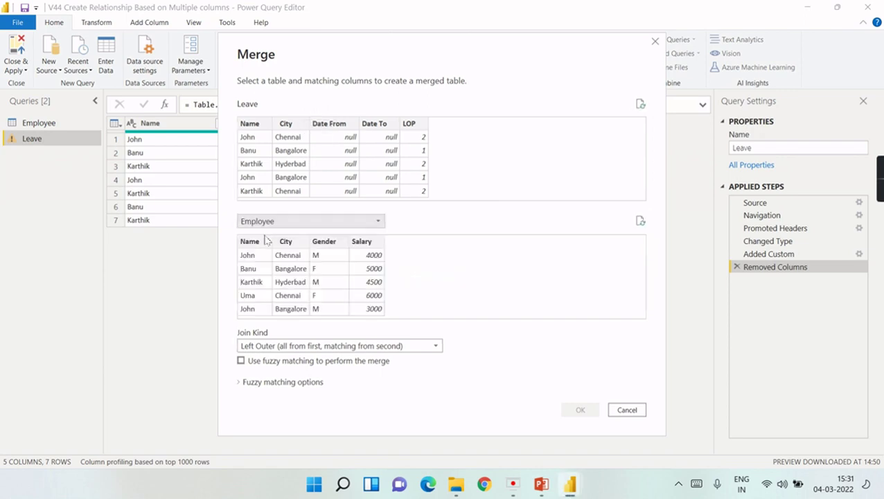
Step: Match Name and City in both tables with a Left Outer join and confirm
{"action": "left_click", "coordinate": [255, 129]}
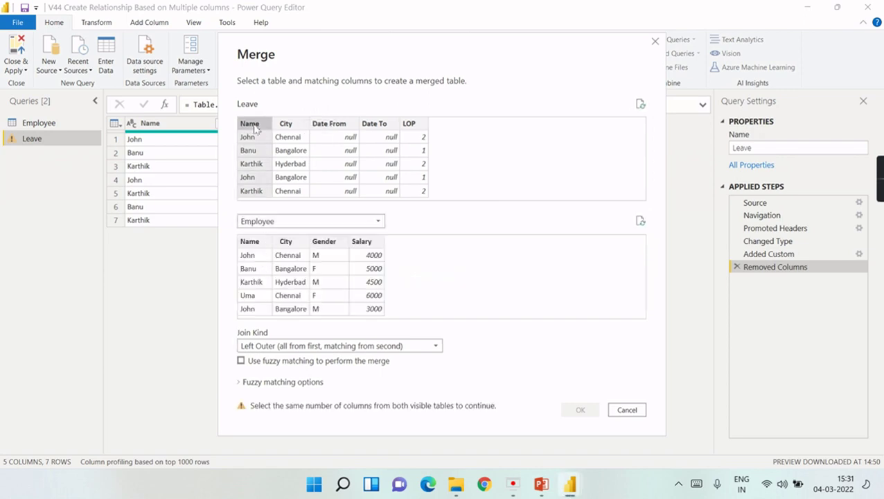
{"action": "left_click", "coordinate": [288, 124], "text": "ctrl"}
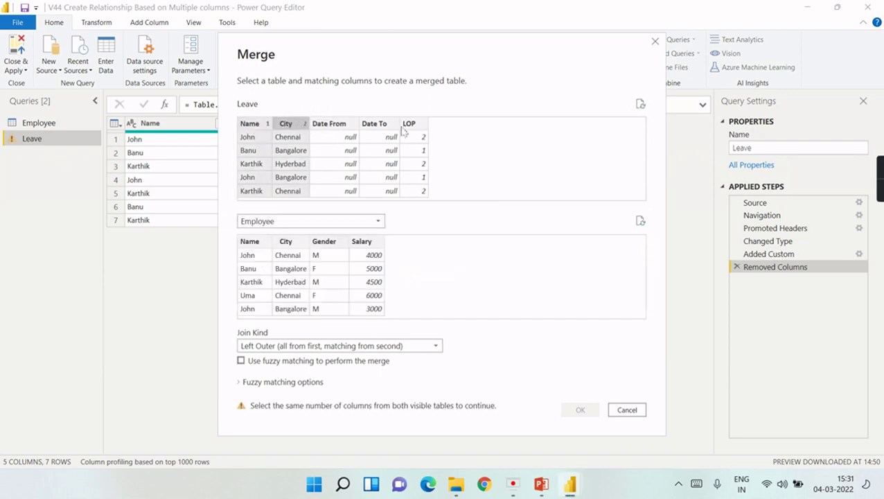
{"action": "left_click", "coordinate": [260, 242]}
{"action": "left_click", "coordinate": [290, 243], "text": "ctrl"}
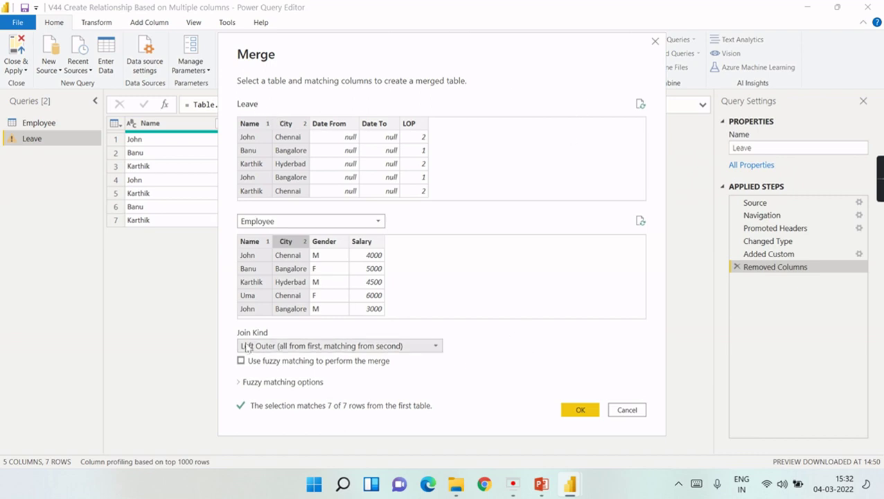
{"action": "left_click", "coordinate": [282, 347]}
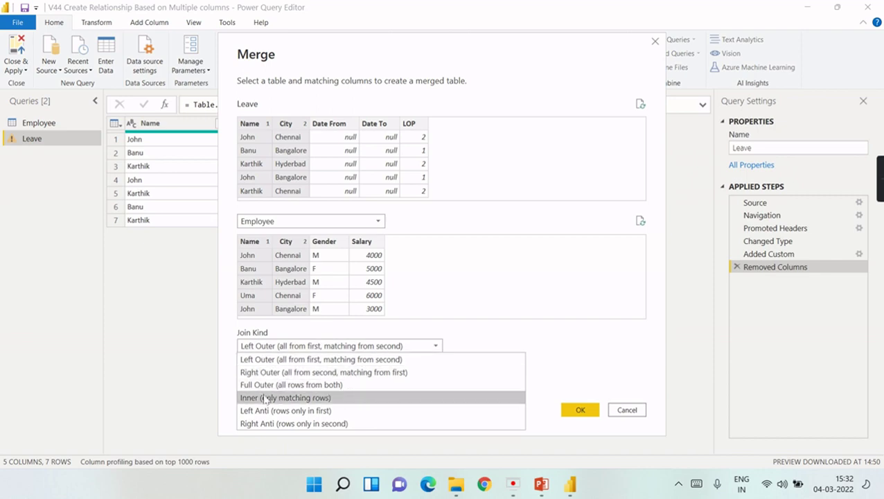
{"action": "left_click", "coordinate": [382, 334]}
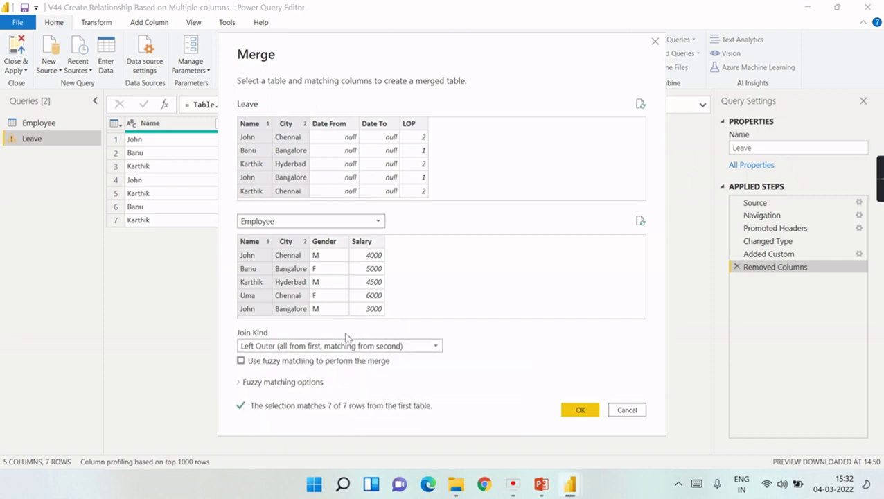
{"action": "left_click", "coordinate": [583, 410]}
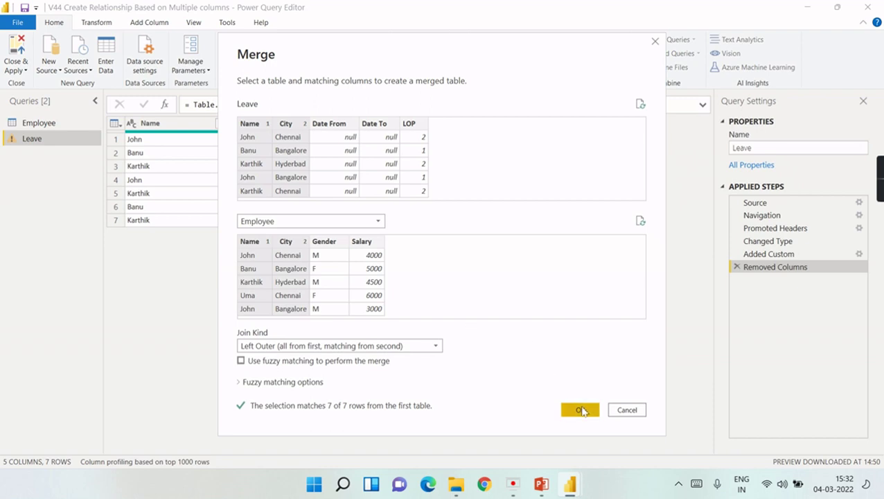
{"action": "left_click", "coordinate": [581, 410]}
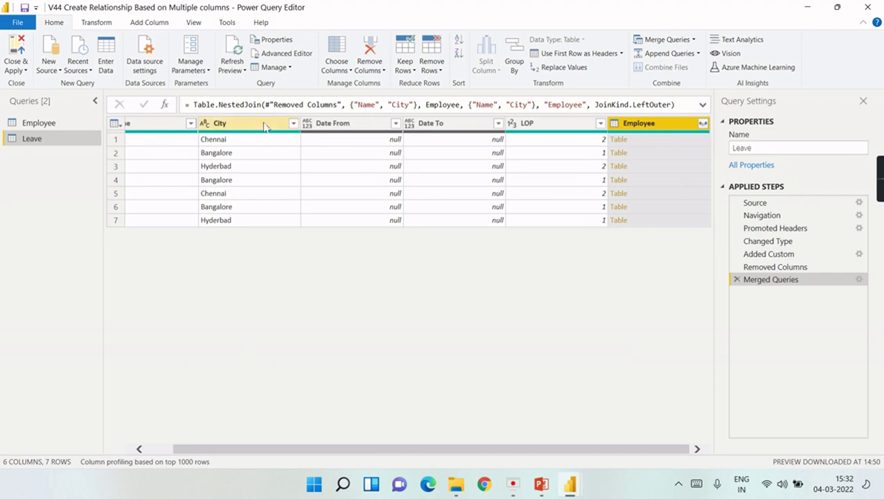
Step: Expand the merged Employee column keeping only Gender and Salary
{"action": "left_click", "coordinate": [703, 124]}
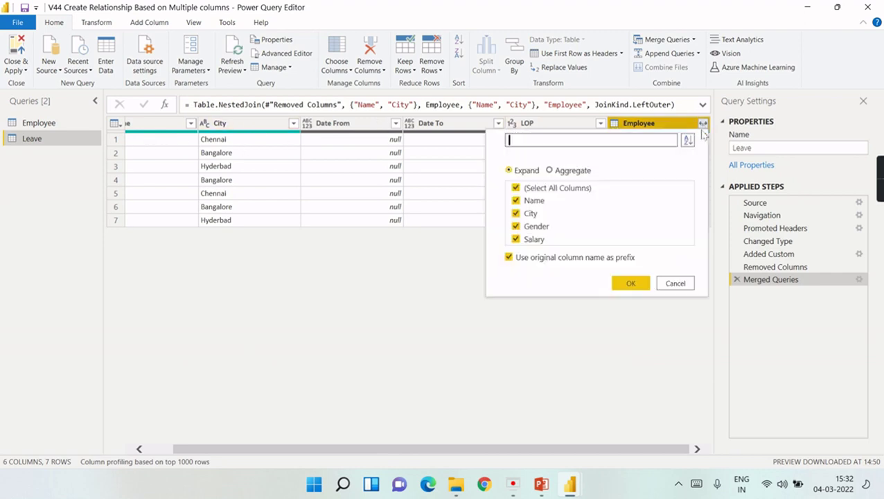
{"action": "left_click", "coordinate": [527, 190]}
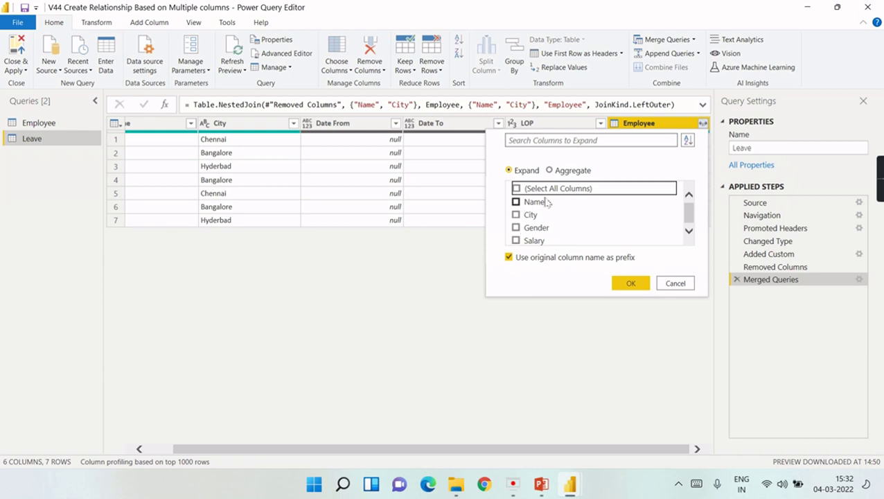
{"action": "left_click", "coordinate": [515, 227]}
{"action": "left_click", "coordinate": [515, 239]}
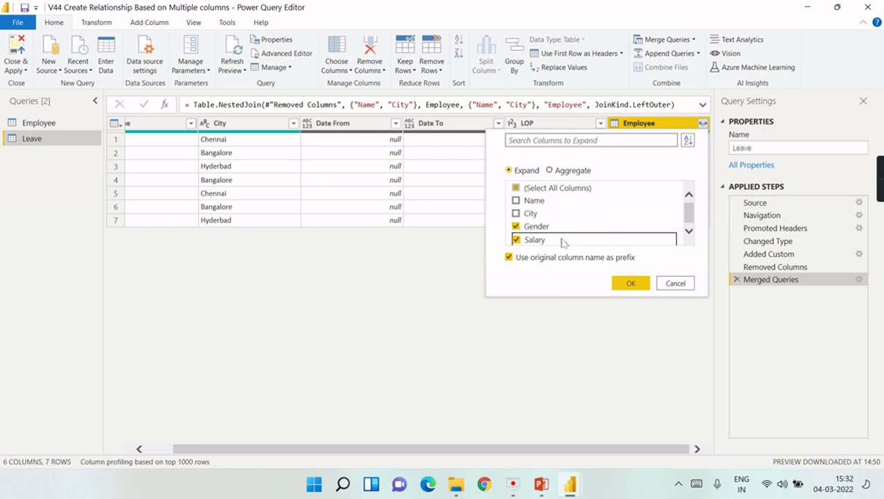
{"action": "left_click", "coordinate": [630, 286]}
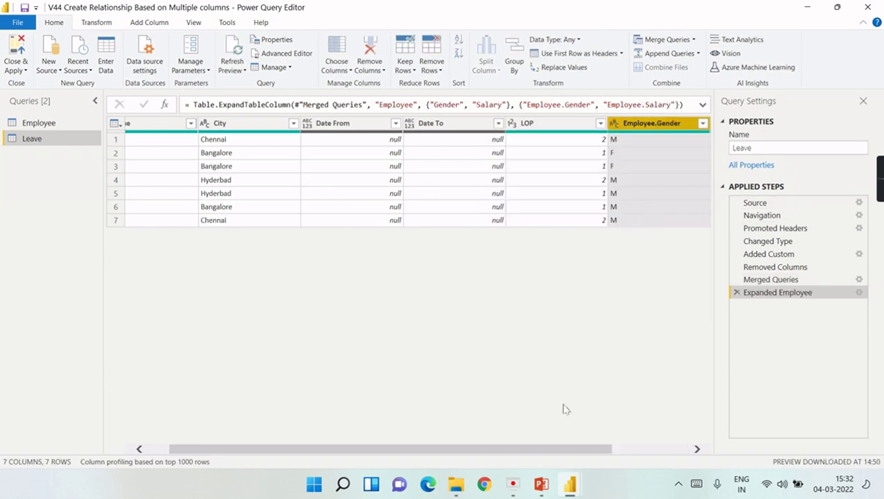
{"action": "left_click_drag", "start_coordinate": [545, 452], "coordinate": [624, 452]}
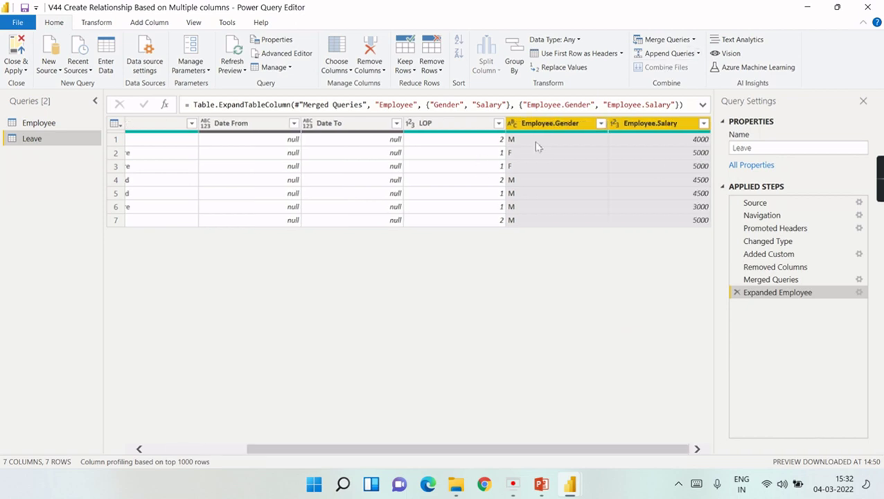
{"action": "left_click_drag", "start_coordinate": [537, 449], "coordinate": [3, 272]}
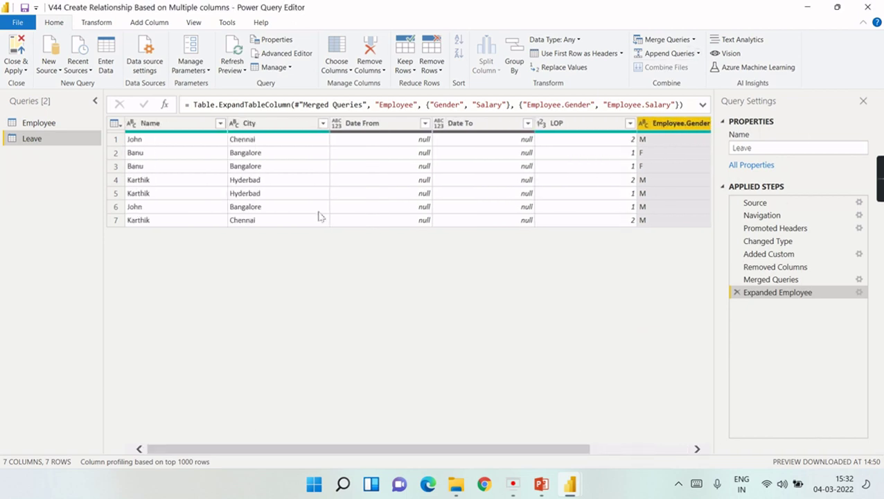
Step: Disable loading of the Employee query and accept the warning
{"action": "left_click", "coordinate": [36, 125]}
{"action": "right_click", "coordinate": [36, 129]}
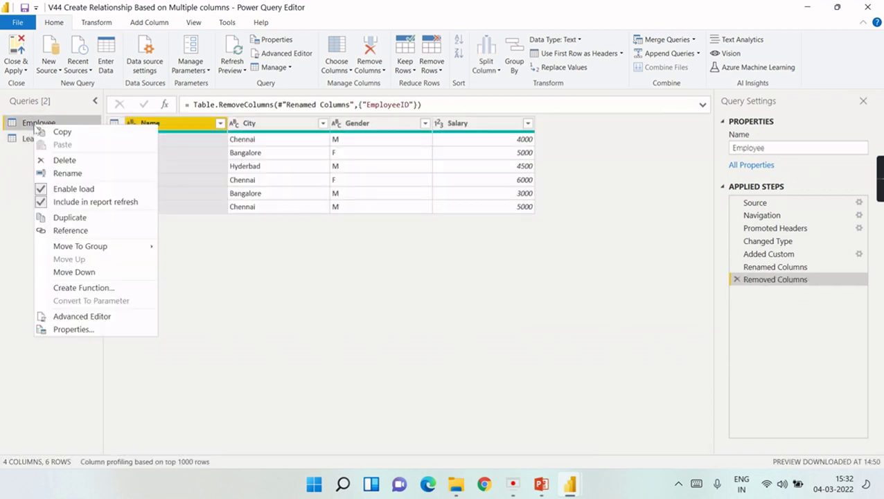
{"action": "left_click", "coordinate": [45, 211]}
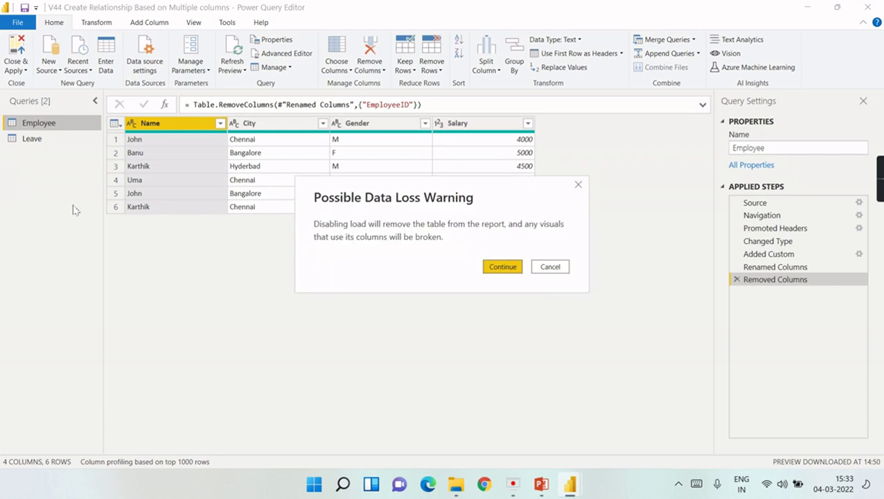
{"action": "left_click", "coordinate": [501, 268]}
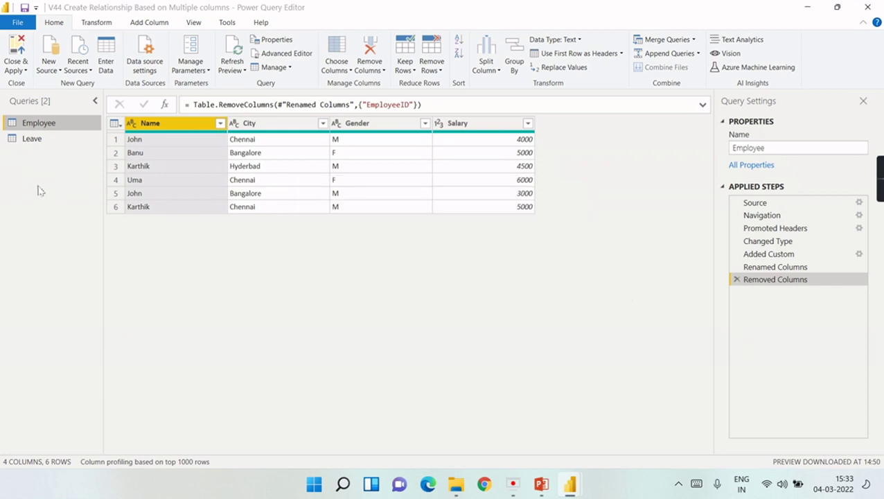
Step: Close & Apply the editor and apply the pending query changes
{"action": "left_click", "coordinate": [26, 72]}
{"action": "left_click", "coordinate": [36, 86]}
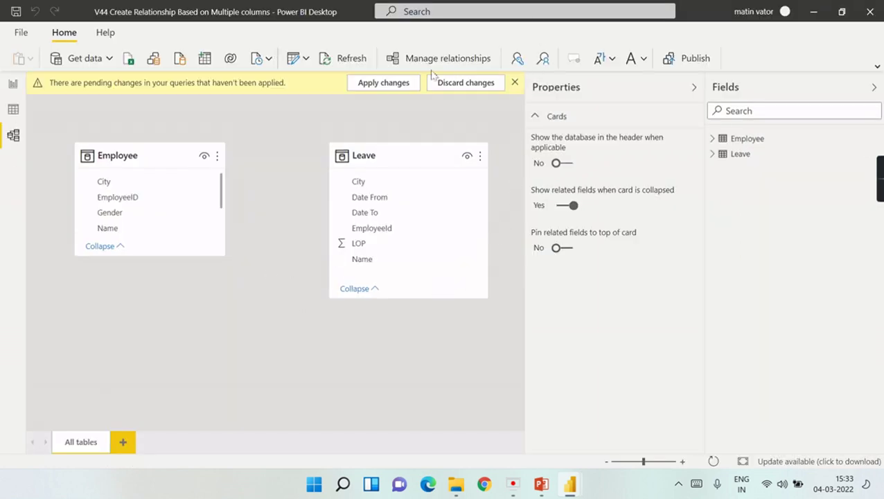
{"action": "left_click", "coordinate": [389, 86]}
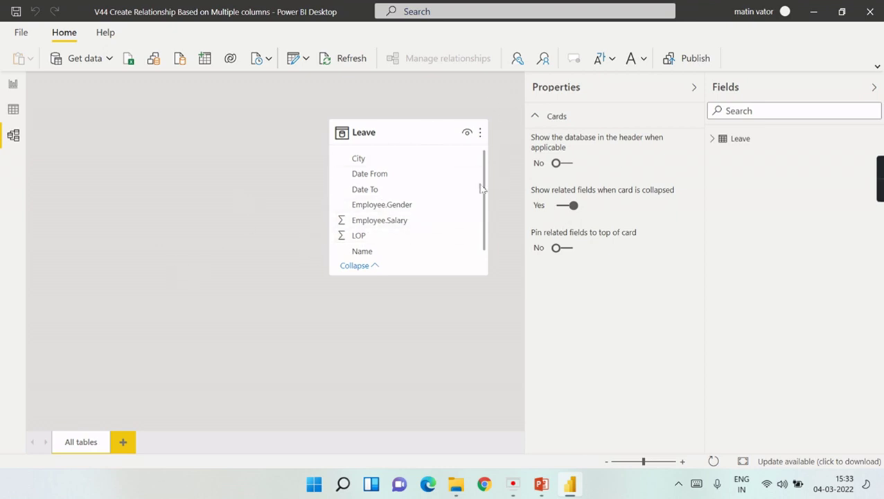
Step: Reopen Power Query Editor, re-enable Employee loading, and select the Leave query
{"action": "left_click", "coordinate": [307, 60]}
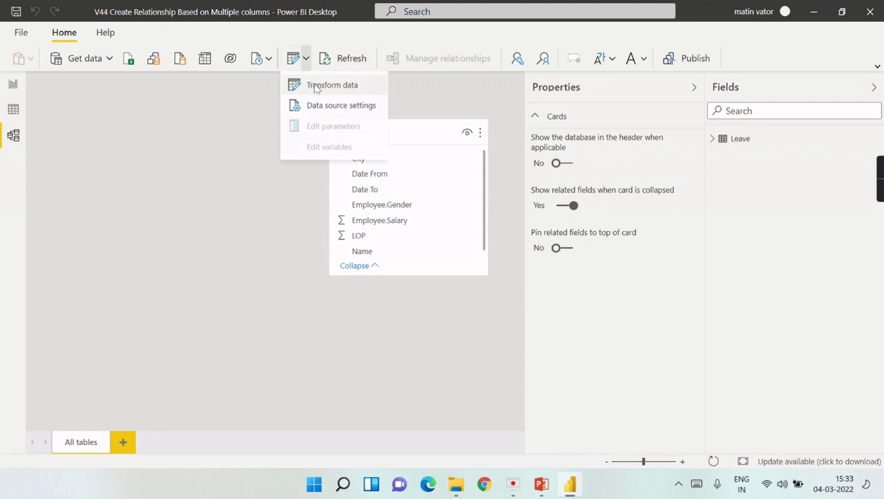
{"action": "left_click", "coordinate": [315, 86]}
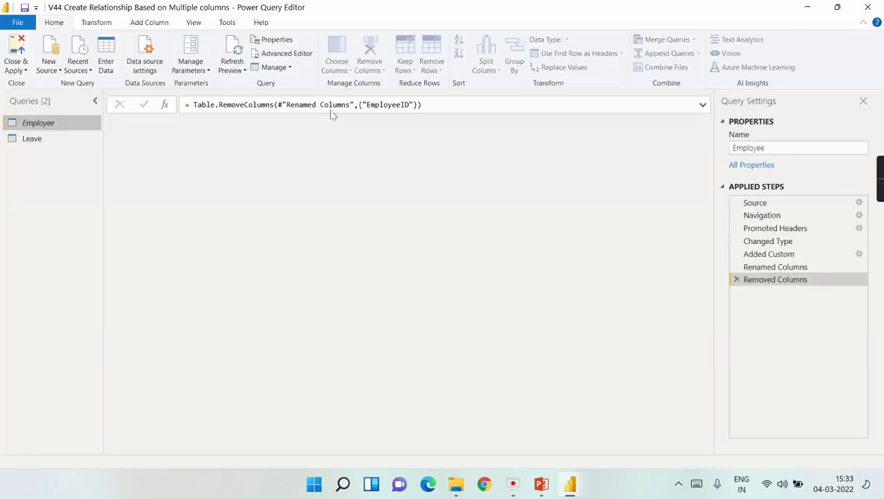
{"action": "right_click", "coordinate": [53, 122]}
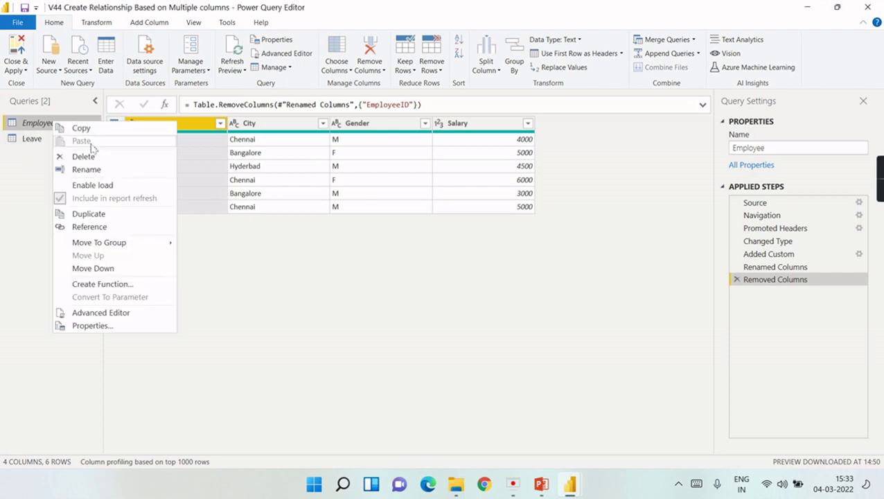
{"action": "left_click", "coordinate": [61, 185]}
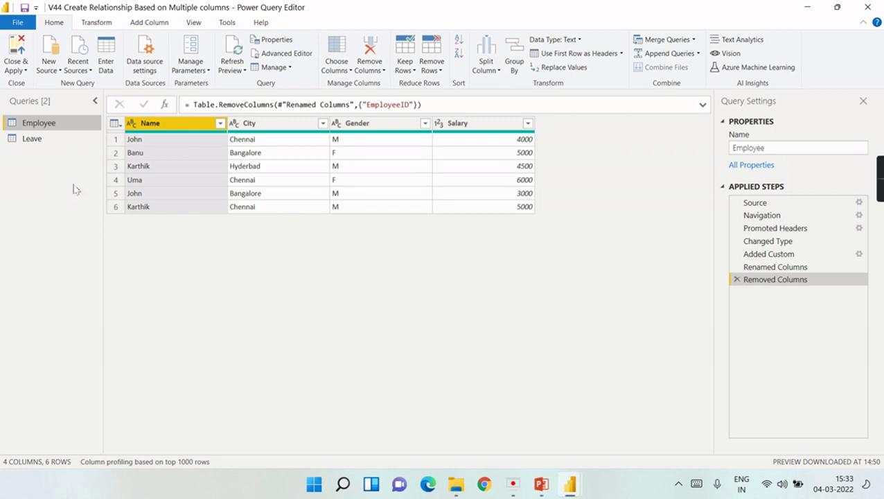
{"action": "left_click", "coordinate": [38, 139]}
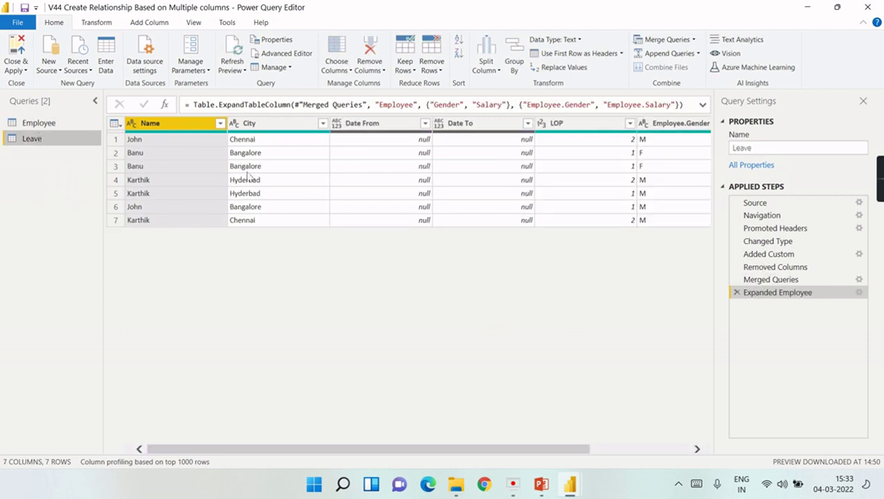
Step: Remove the Employee.Gender and Employee.Salary columns from the Leave query
{"action": "left_click", "coordinate": [549, 490]}
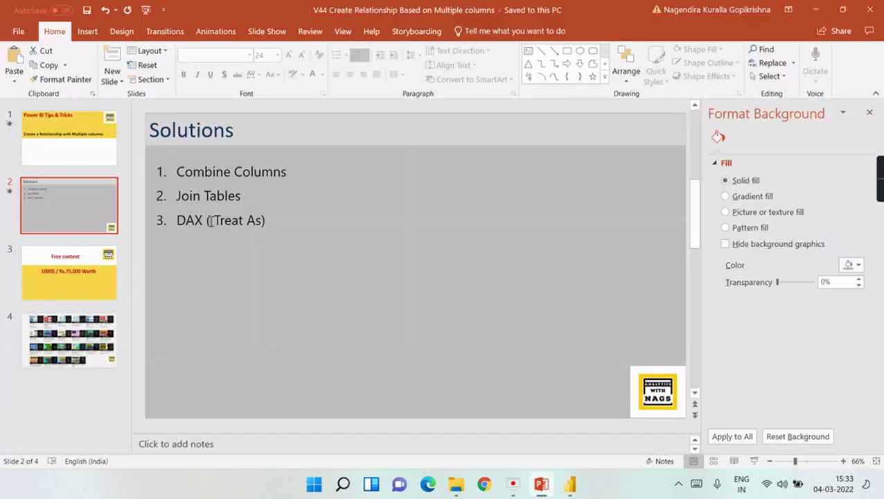
{"action": "left_click", "coordinate": [818, 11]}
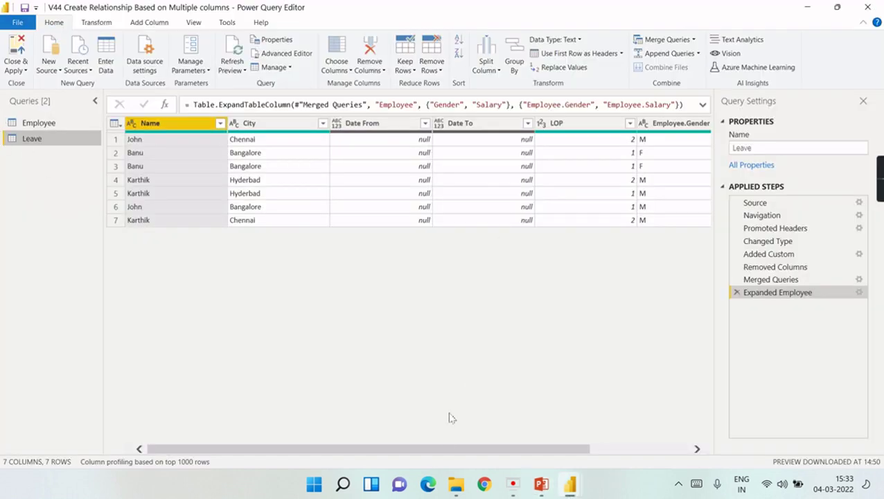
{"action": "left_click_drag", "start_coordinate": [439, 456], "coordinate": [642, 452]}
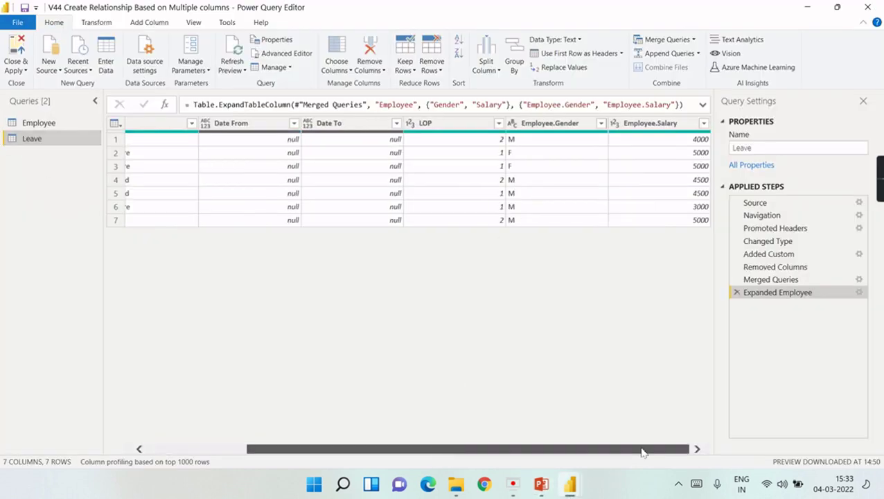
{"action": "left_click", "coordinate": [554, 126]}
{"action": "left_click", "coordinate": [655, 124], "text": "ctrl"}
{"action": "right_click", "coordinate": [660, 124]}
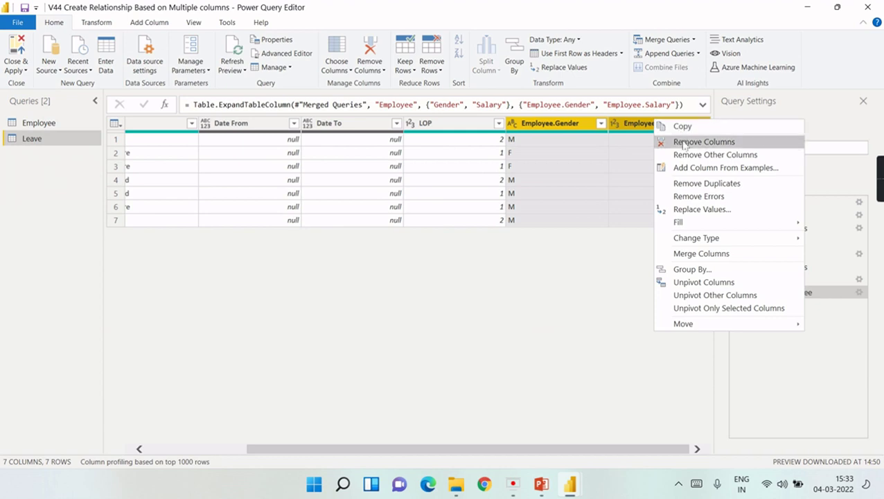
{"action": "left_click", "coordinate": [682, 142]}
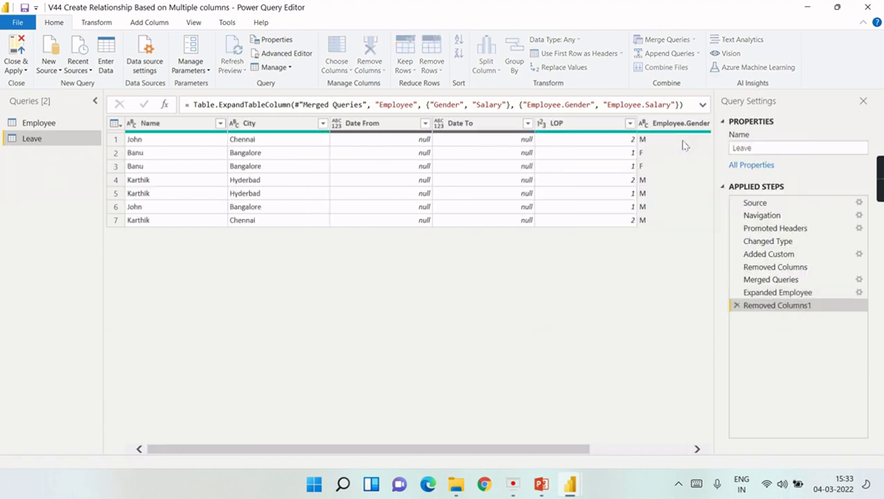
Step: Apply the query changes and close Power Query Editor
{"action": "left_click", "coordinate": [44, 128]}
{"action": "left_click", "coordinate": [41, 140]}
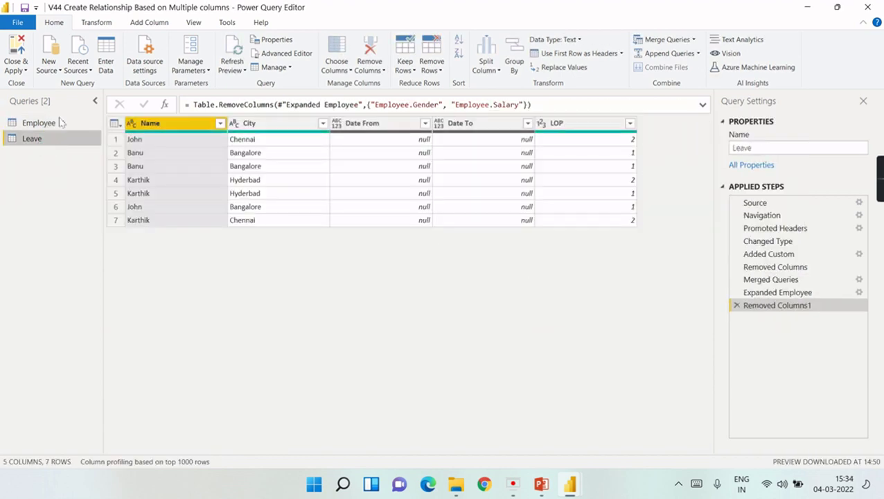
{"action": "left_click", "coordinate": [26, 72]}
{"action": "left_click", "coordinate": [29, 92]}
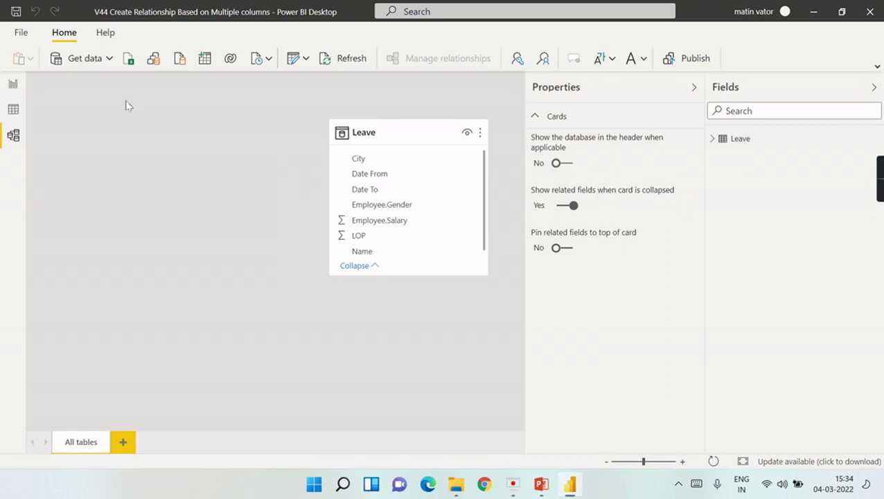
Step: Switch to the report page and expand the Employee and Leave field lists
{"action": "left_click", "coordinate": [14, 84]}
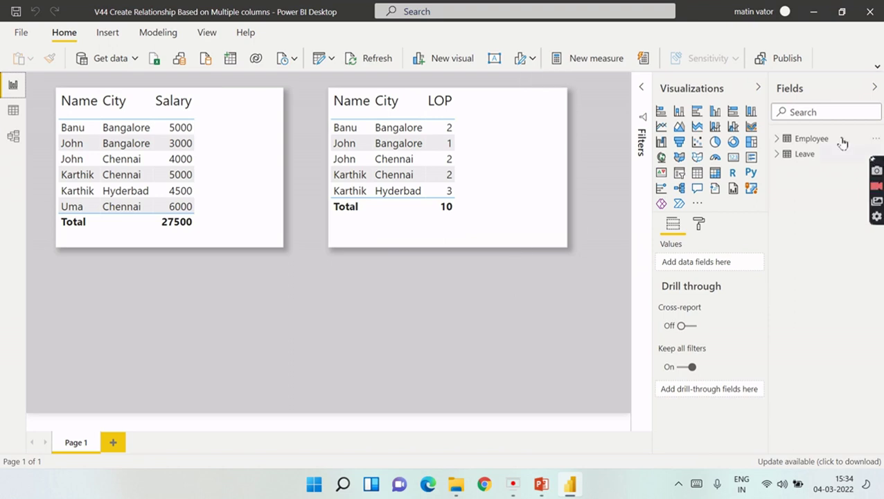
{"action": "left_click", "coordinate": [780, 140]}
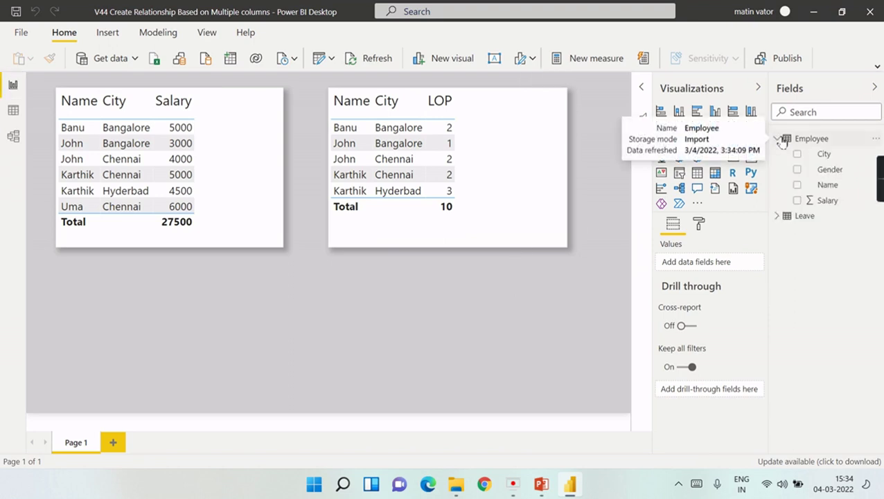
{"action": "left_click", "coordinate": [777, 216]}
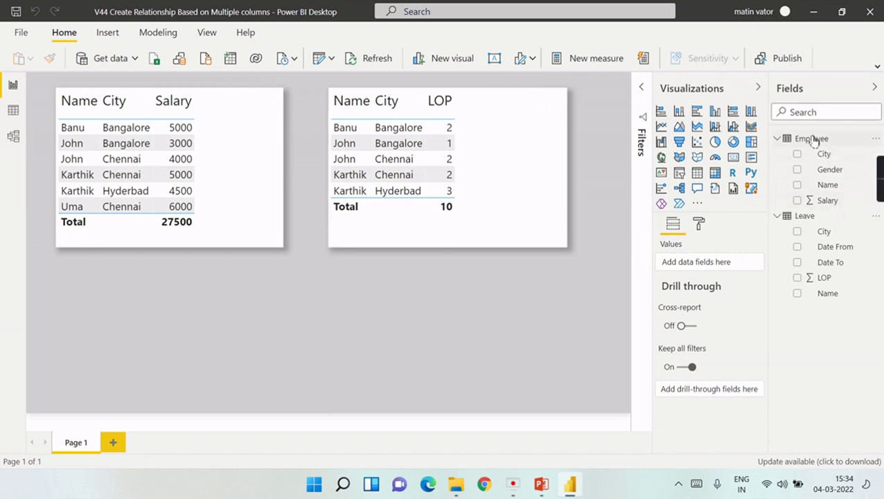
Step: Enlarge the Salary table visual and move the LOP table down and right
{"action": "left_click", "coordinate": [235, 161]}
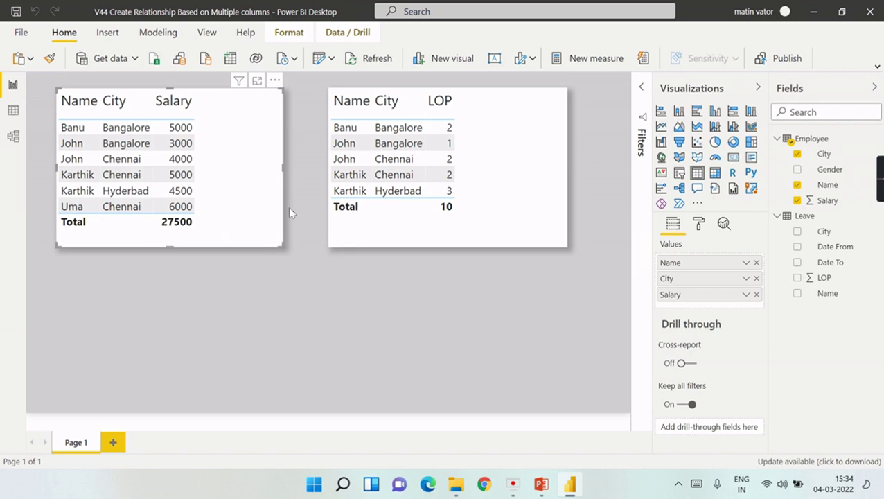
{"action": "left_click_drag", "start_coordinate": [287, 250], "coordinate": [302, 255]}
{"action": "left_click_drag", "start_coordinate": [473, 243], "coordinate": [540, 257]}
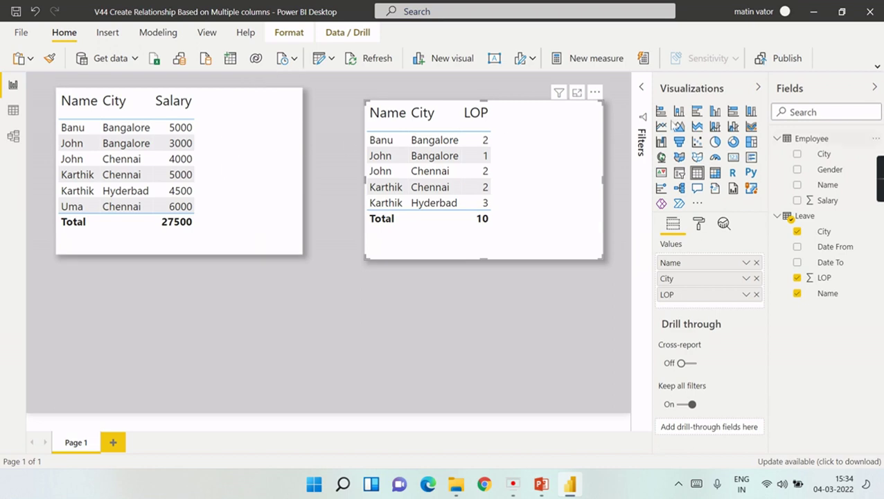
{"action": "left_click", "coordinate": [227, 121]}
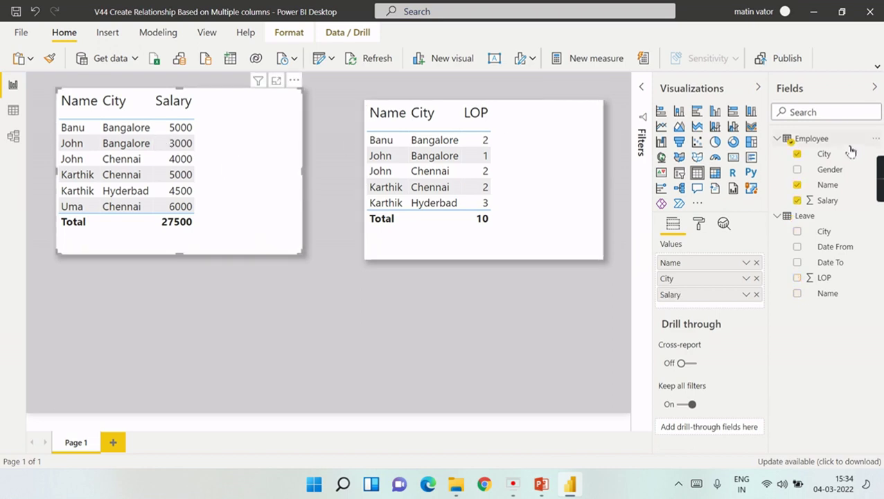
Step: Create a Per Day Sal measure in Employee as Sum(Employee[Salary])/30
{"action": "right_click", "coordinate": [800, 143]}
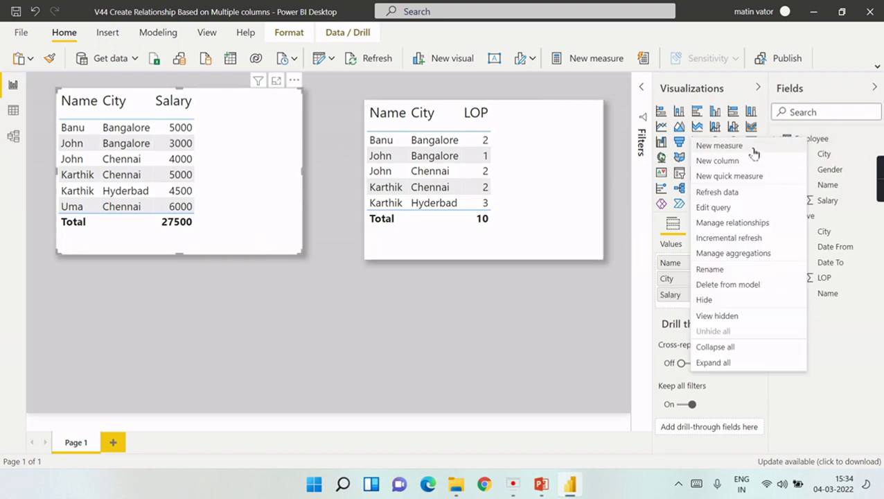
{"action": "key", "text": "Escape"}
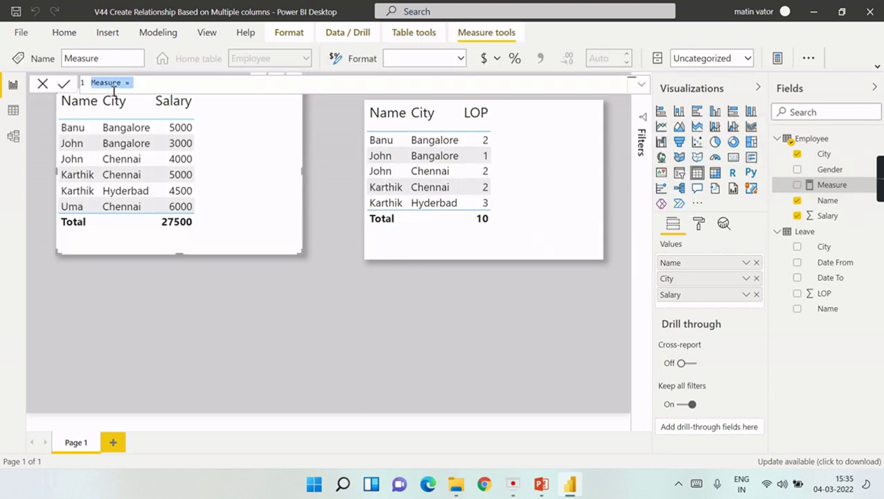
{"action": "double_click", "coordinate": [116, 82]}
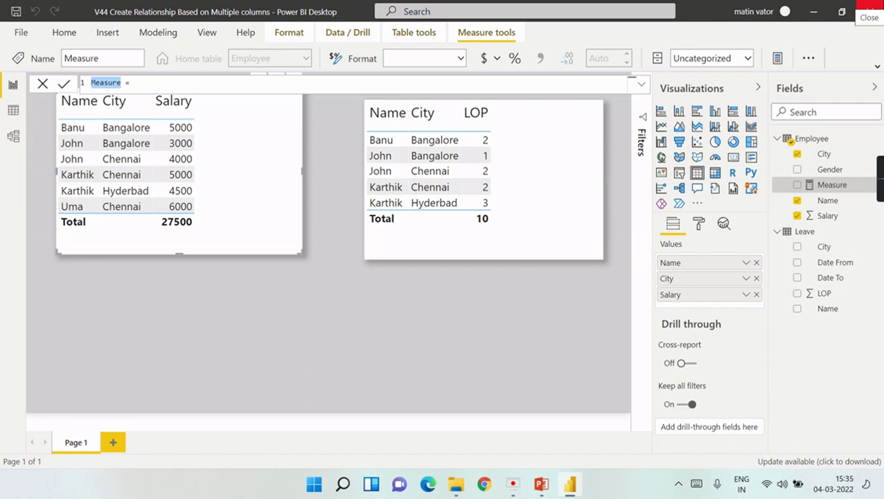
{"action": "left_click", "coordinate": [132, 83]}
{"action": "double_click", "coordinate": [101, 86]}
{"action": "type", "text": "P"}
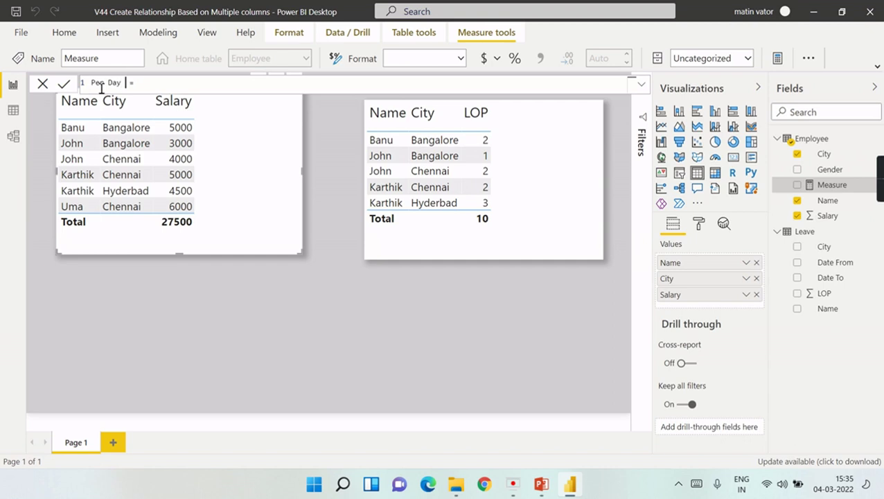
{"action": "type", "text": "er Day Sal = Sum(Sal"}
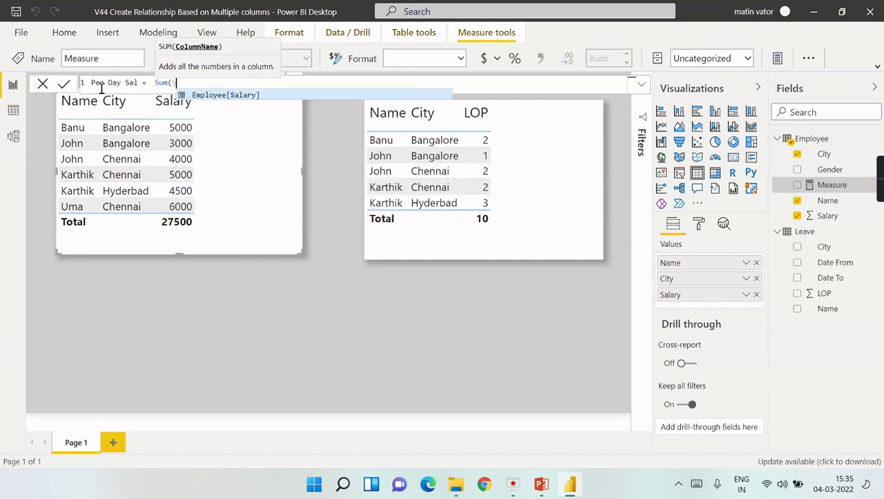
{"action": "left_click", "coordinate": [208, 95]}
{"action": "type", "text": "/30"}
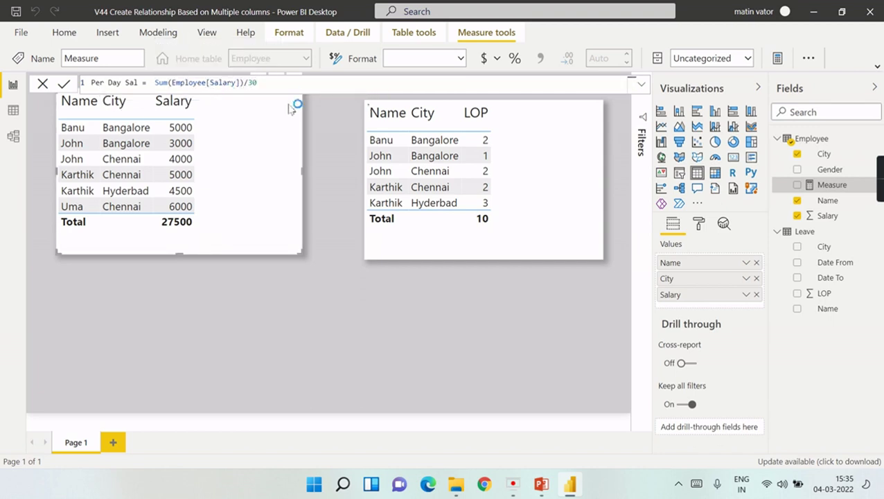
{"action": "key", "text": "Return"}
Step: Add Per Day Sal to the Employee table, widen it, and shift the LOP table
{"action": "left_click", "coordinate": [797, 200]}
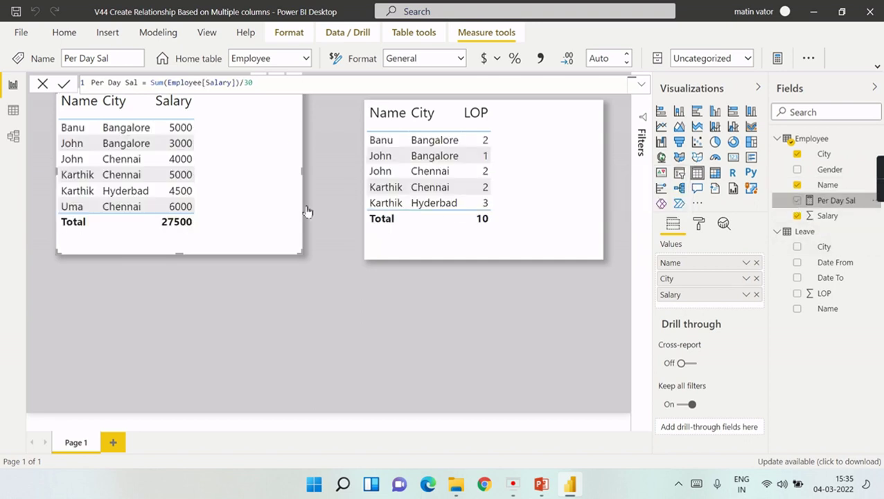
{"action": "left_click", "coordinate": [311, 249]}
{"action": "left_click_drag", "start_coordinate": [305, 258], "coordinate": [338, 261]}
{"action": "left_click_drag", "start_coordinate": [580, 106], "coordinate": [607, 87]}
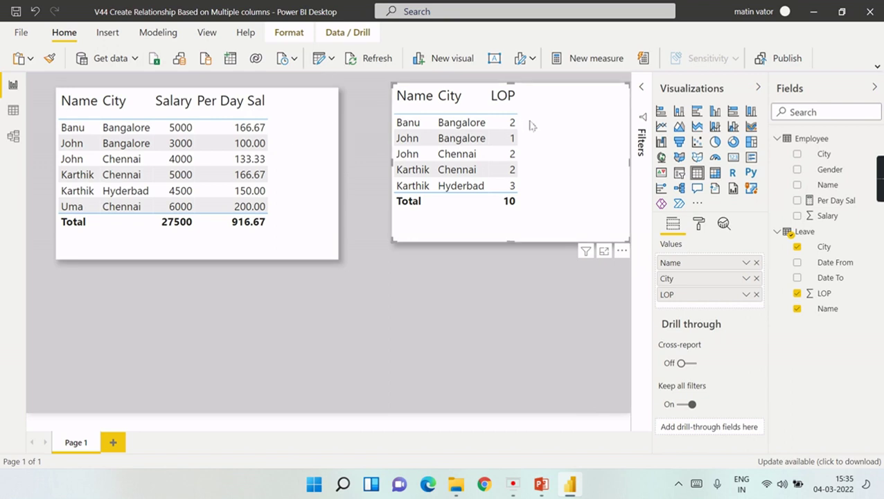
{"action": "left_click", "coordinate": [298, 243]}
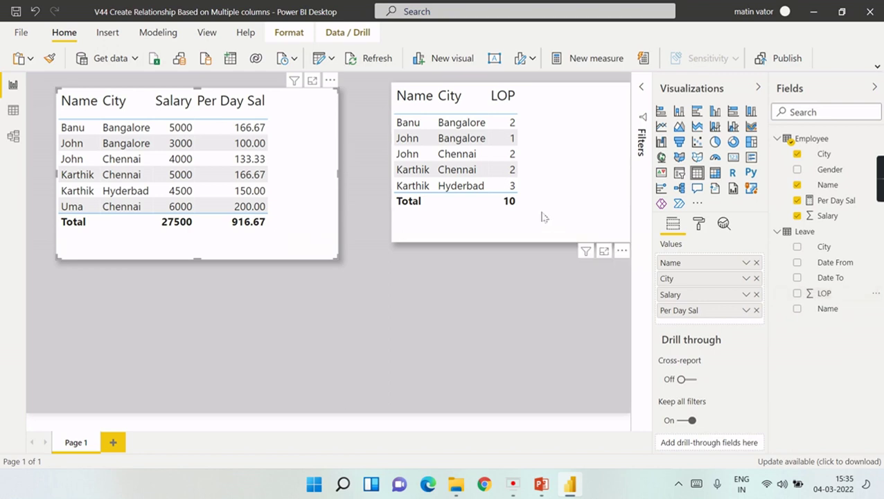
{"action": "left_click", "coordinate": [798, 294]}
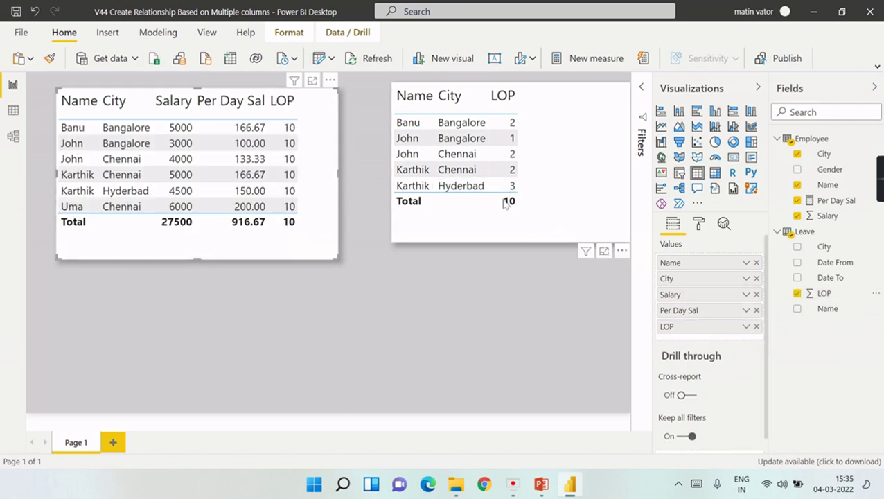
{"action": "left_click", "coordinate": [13, 136]}
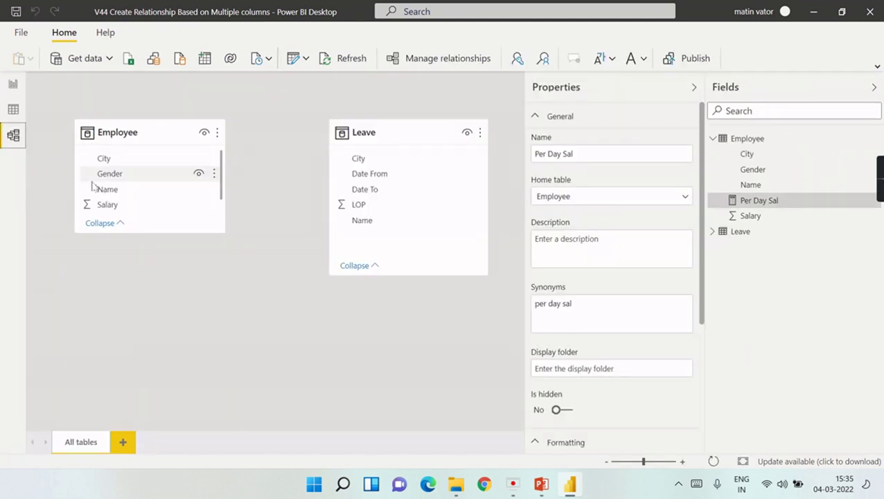
{"action": "left_click", "coordinate": [12, 86]}
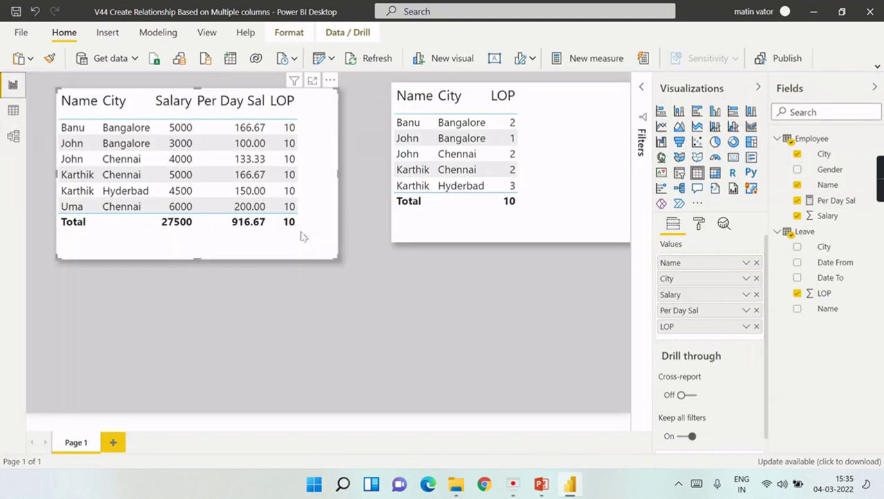
{"action": "left_click", "coordinate": [757, 326]}
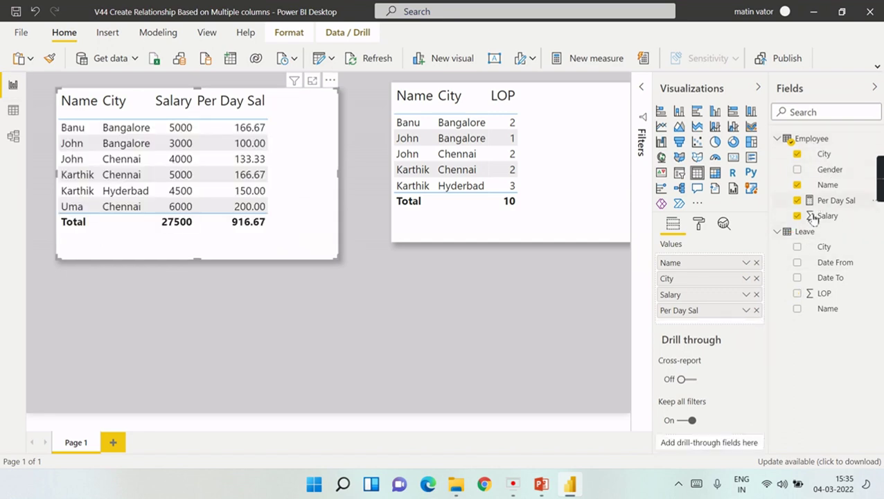
Step: Start an Employee measure LOP = CALCULATE(SUM(Leave[LOP]))
{"action": "right_click", "coordinate": [817, 141]}
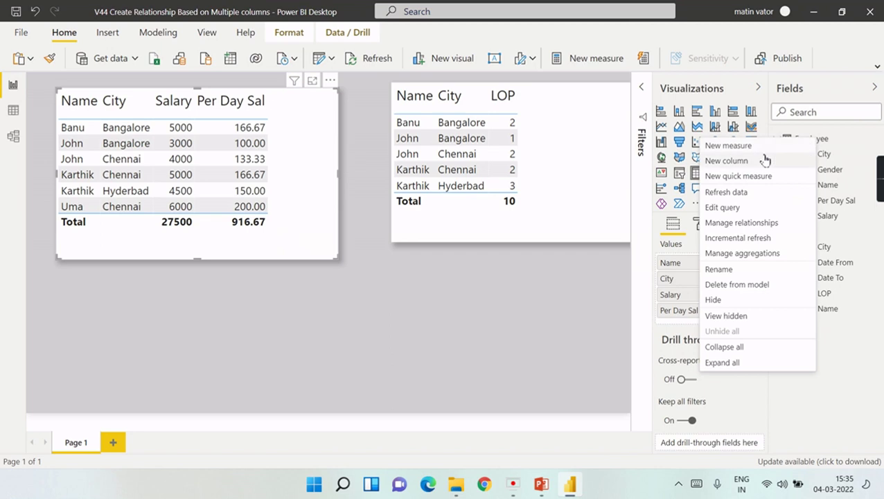
{"action": "key", "text": "Escape"}
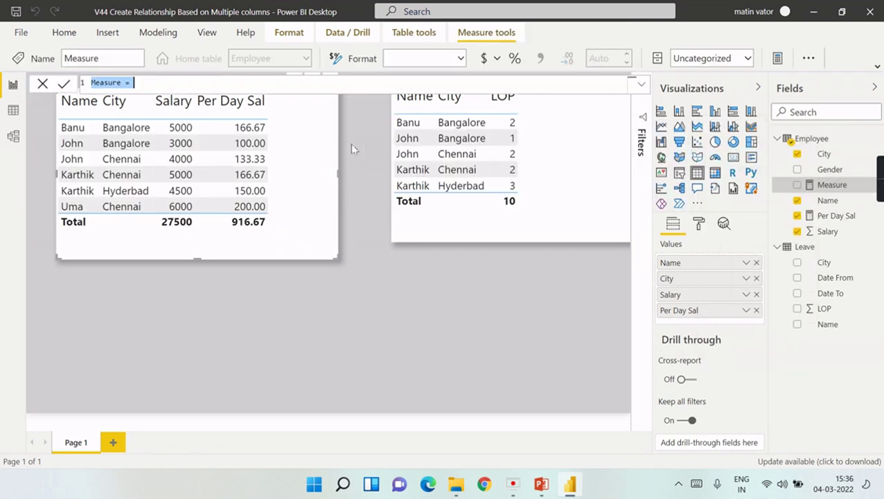
{"action": "double_click", "coordinate": [101, 84]}
{"action": "type", "text": "LOP = "}
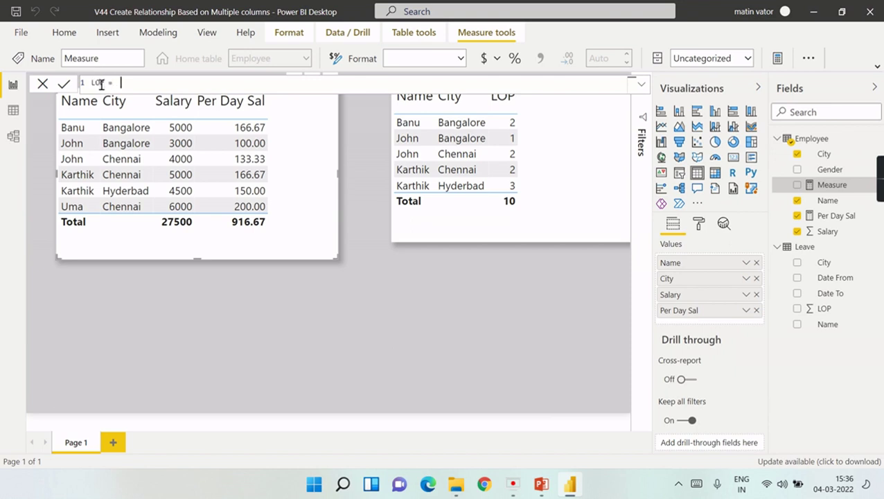
{"action": "type", "text": "CAL"}
{"action": "key", "text": "Tab"}
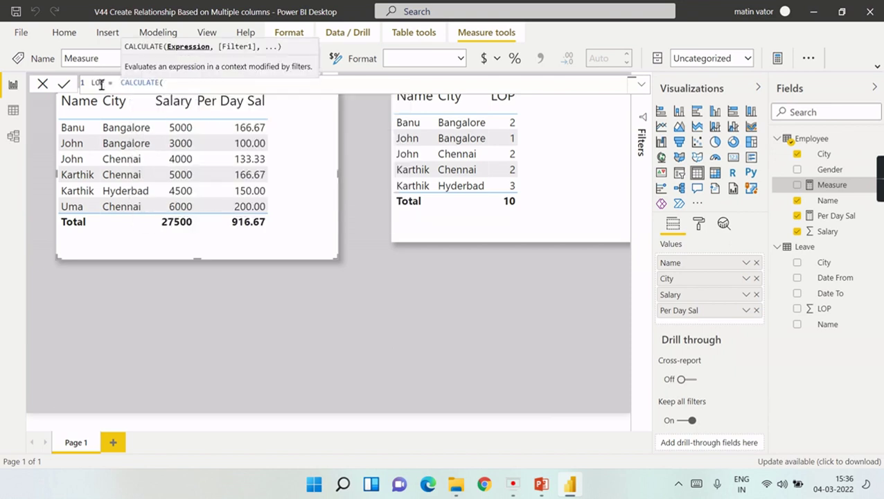
{"action": "type", "text": "Sum"}
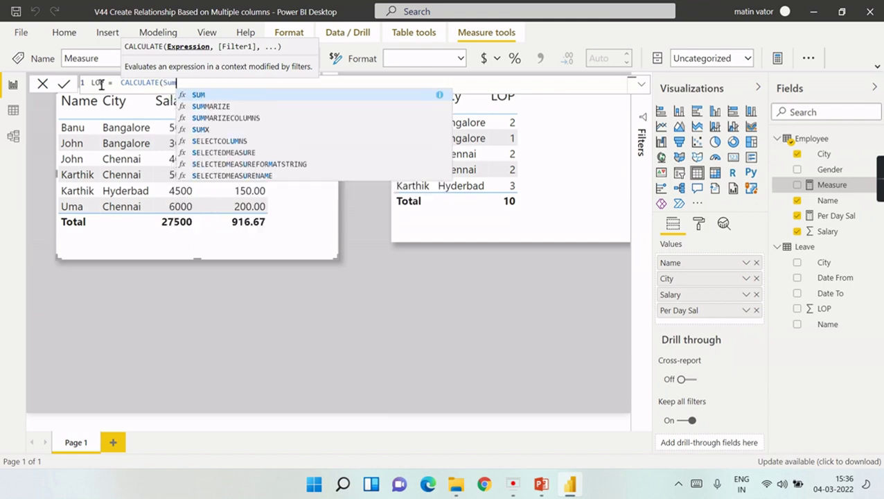
{"action": "type", "text": "(Le"}
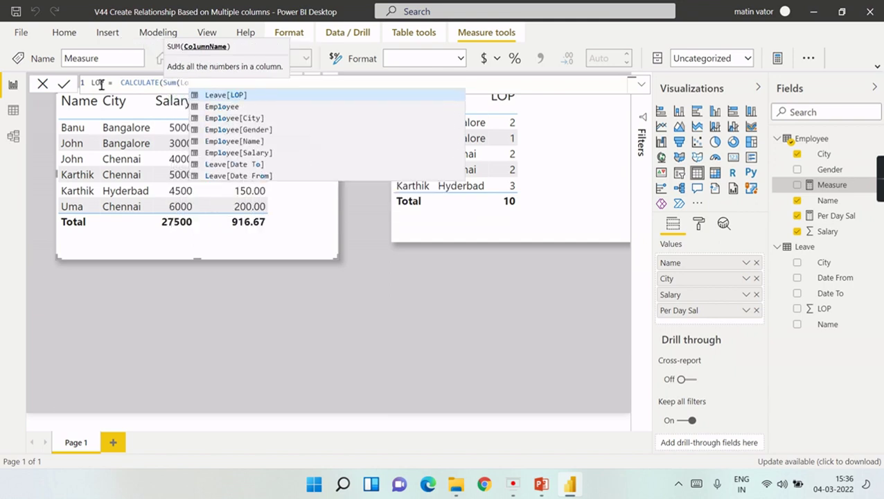
{"action": "type", "text": "p)"}
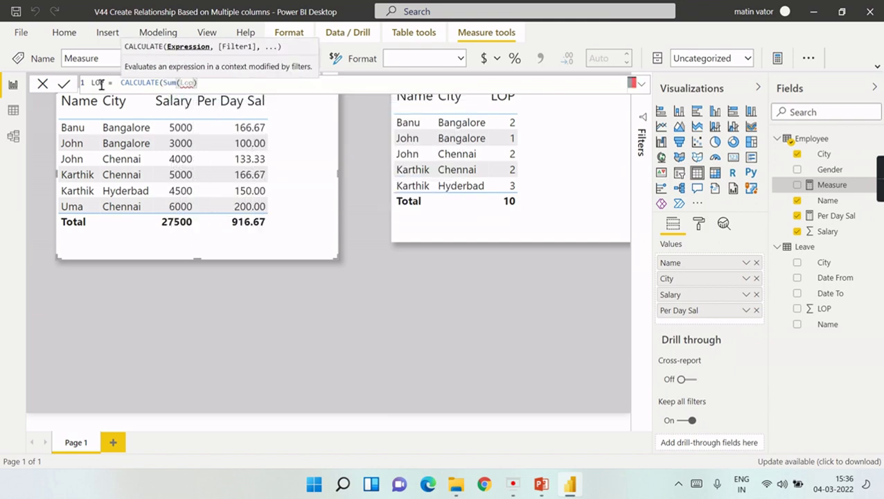
{"action": "key", "text": "BackSpace"}
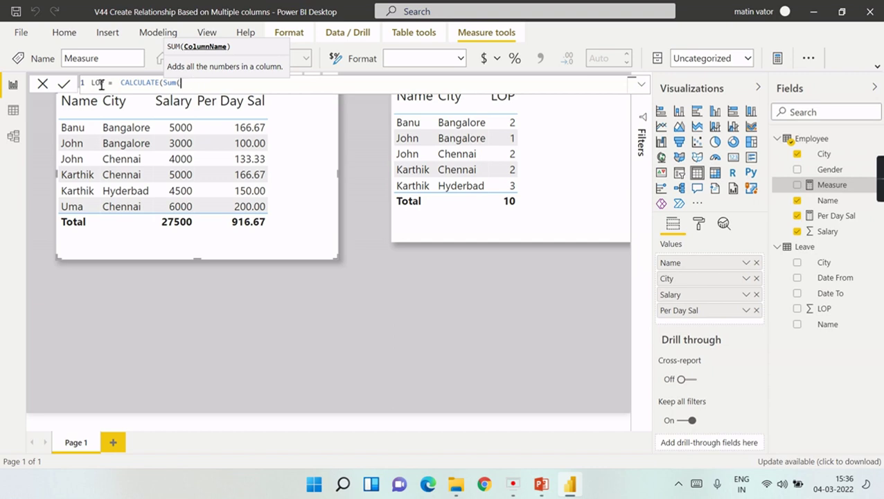
{"action": "type", "text": "Lo"}
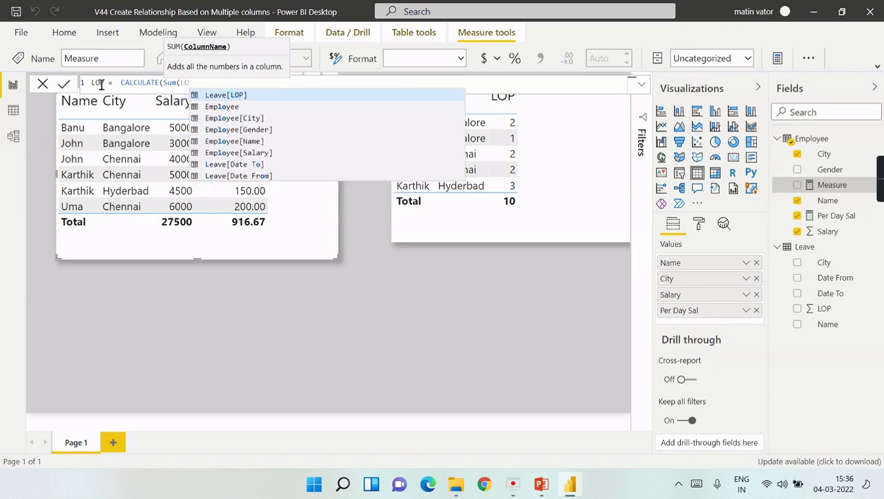
{"action": "left_click", "coordinate": [221, 96]}
{"action": "key", "text": "Return"}
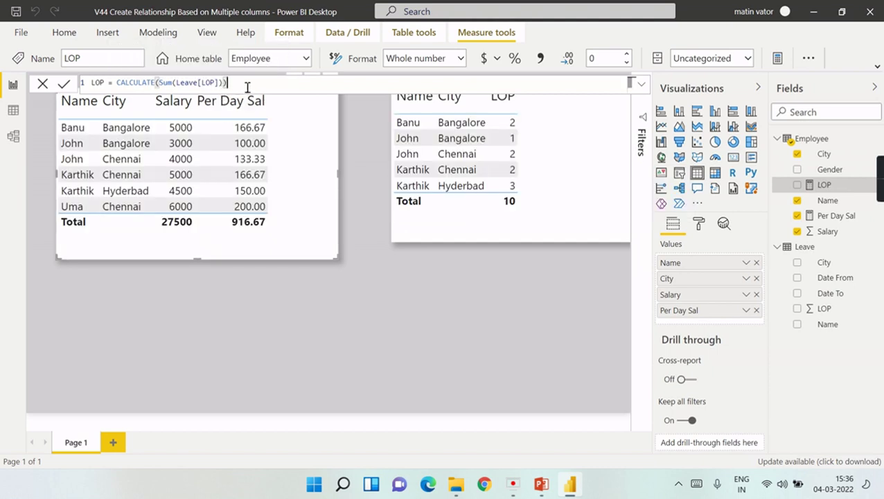
Step: Add a TREATAS filter over SUMMARIZE(Employee, Employee[Name], Employee[City])
{"action": "key", "text": "Left"}
{"action": "type", "text": ","}
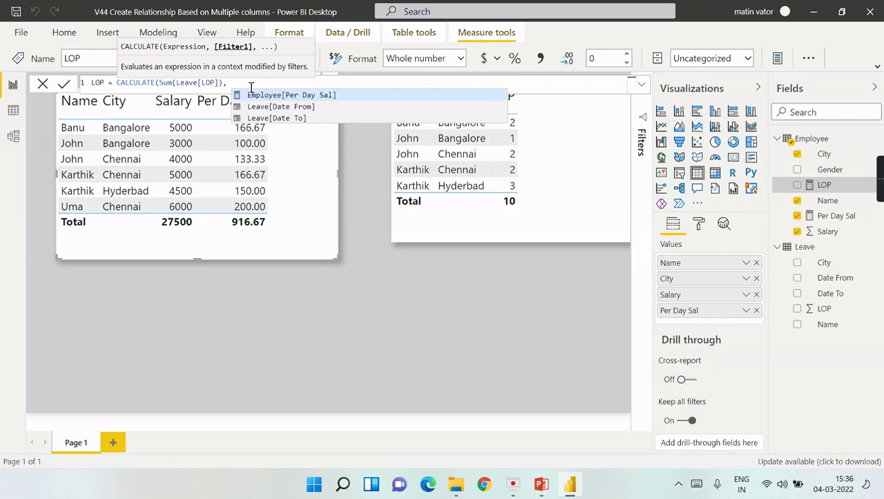
{"action": "type", "text": " Trea"}
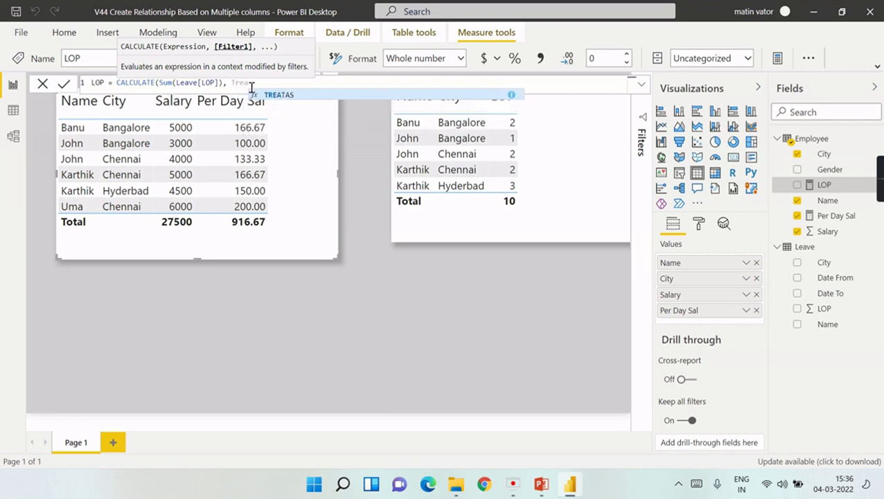
{"action": "left_click", "coordinate": [281, 94]}
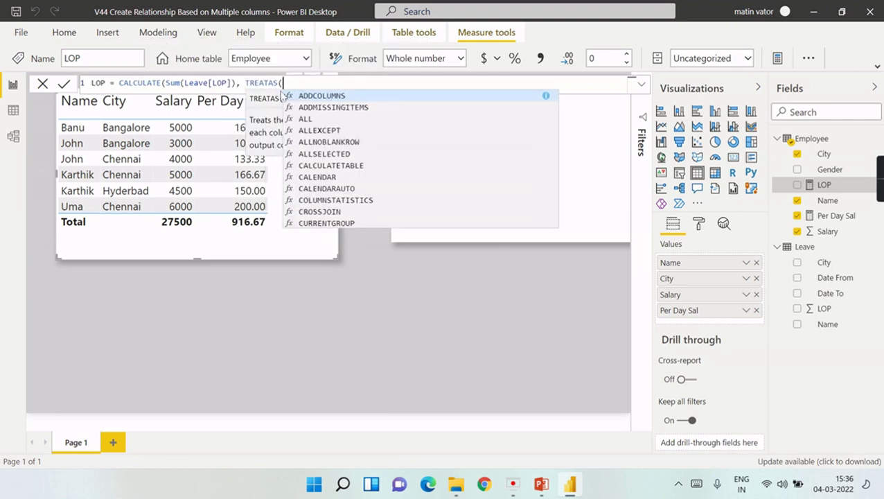
{"action": "type", "text": "su"}
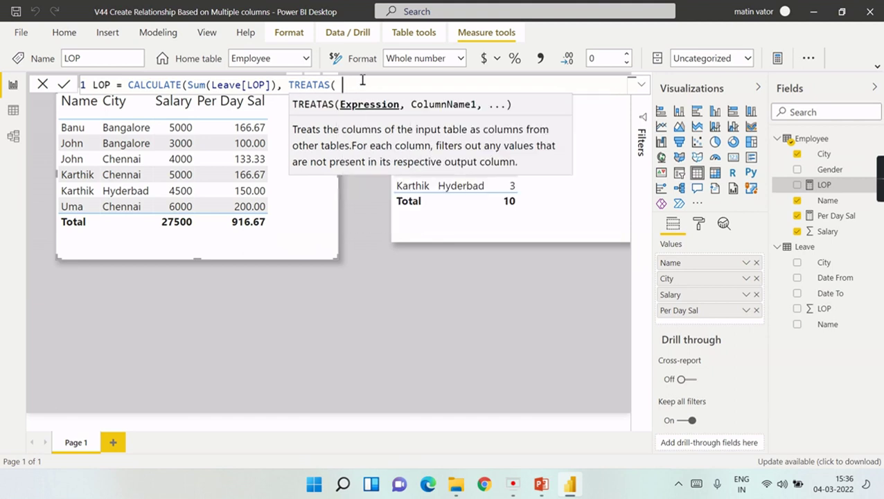
{"action": "type", "text": "mm"}
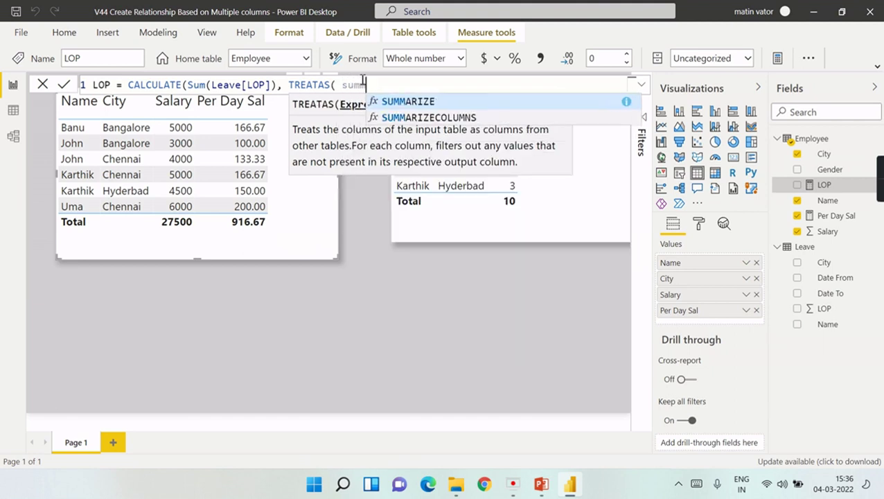
{"action": "left_click", "coordinate": [414, 104]}
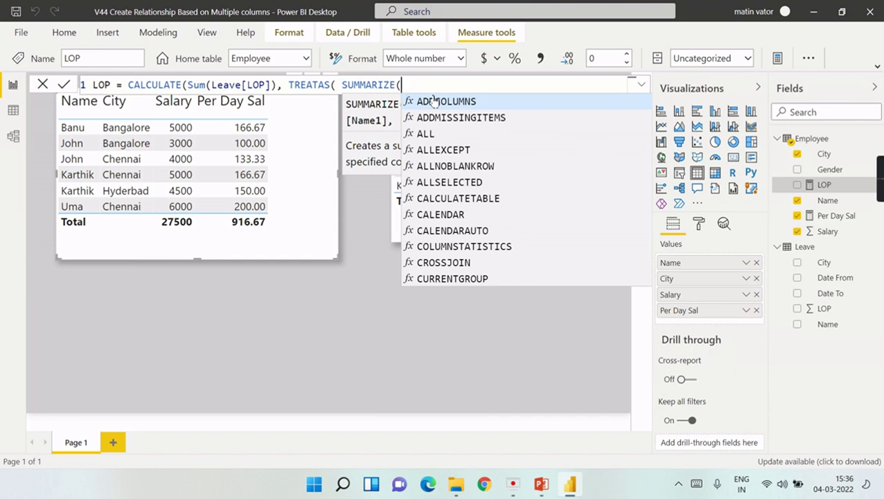
{"action": "type", "text": "Emp"}
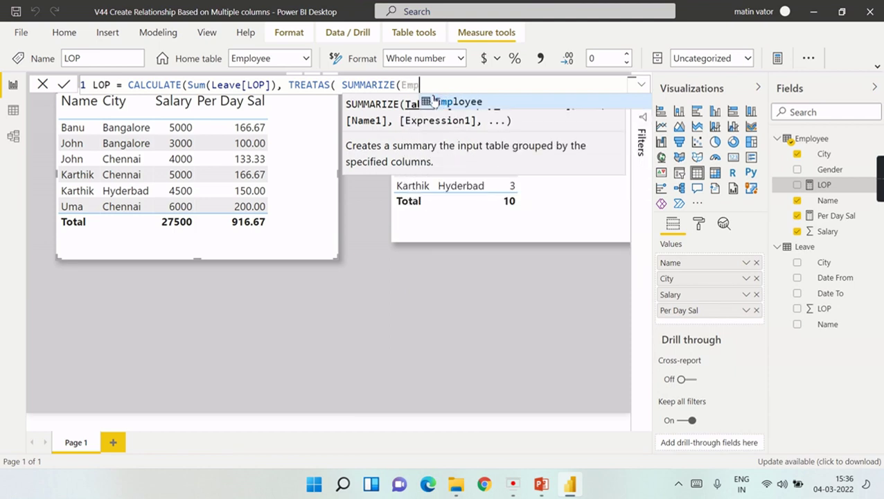
{"action": "type", "text": "loyee"}
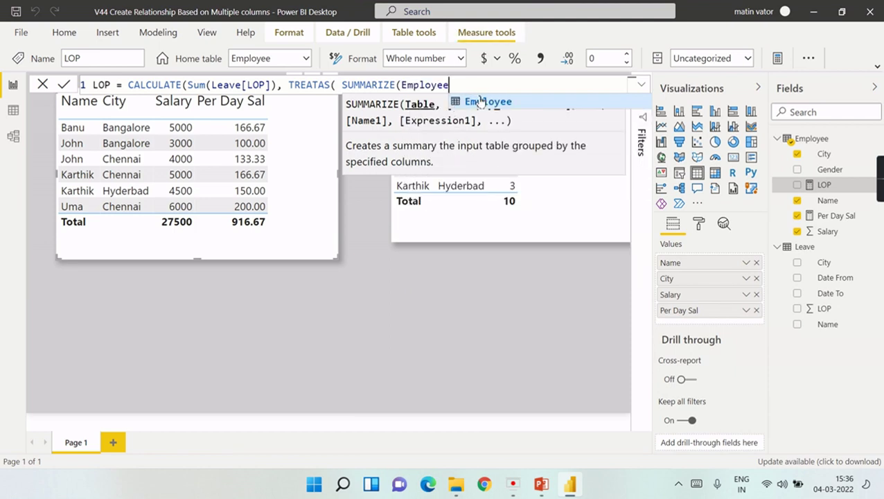
{"action": "type", "text": ",Emp"}
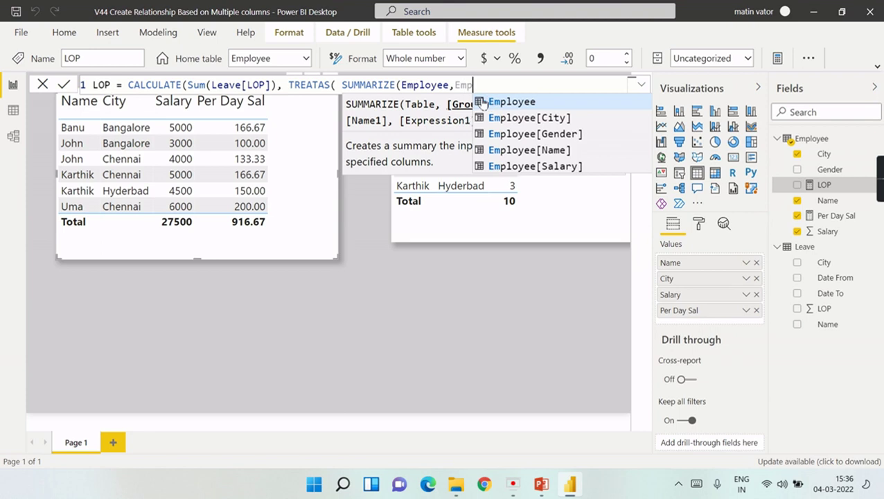
{"action": "left_click", "coordinate": [568, 151]}
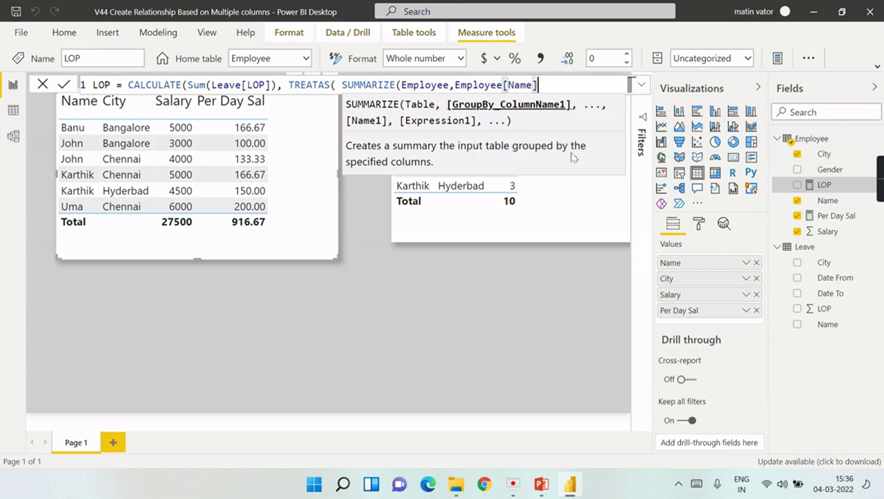
{"action": "type", "text": ","}
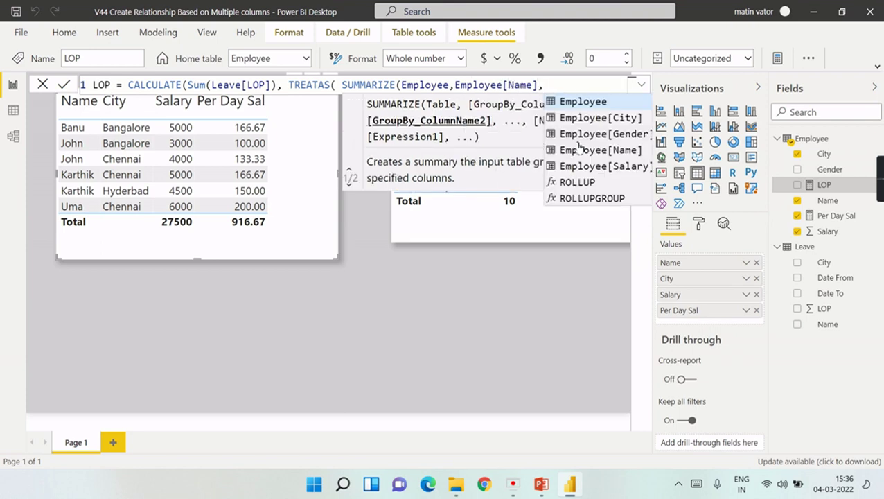
{"action": "type", "text": "Emp"}
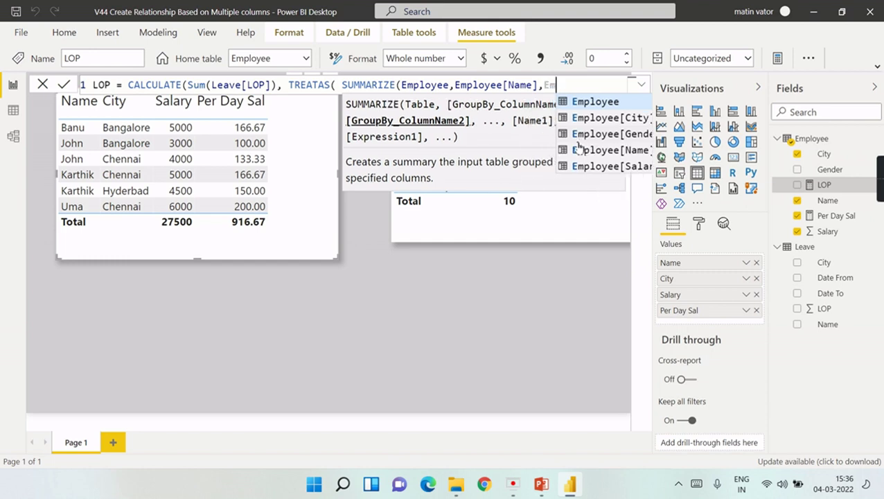
{"action": "left_click", "coordinate": [596, 119]}
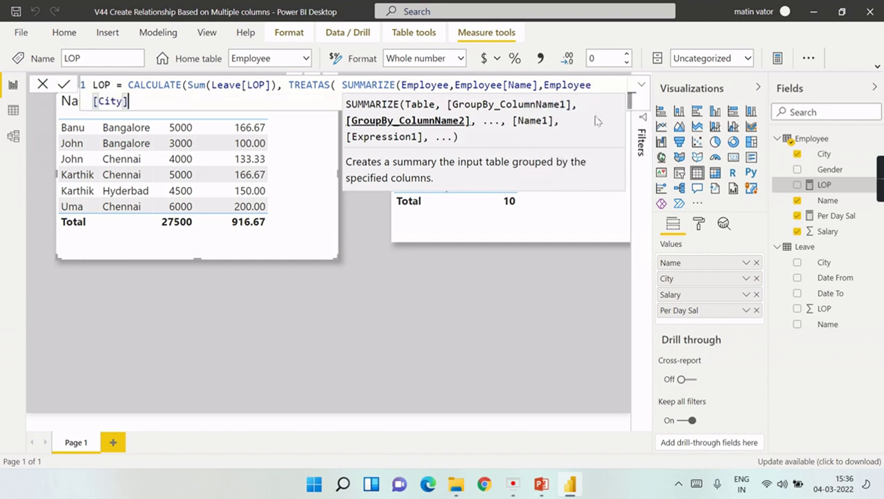
{"action": "type", "text": ")"}
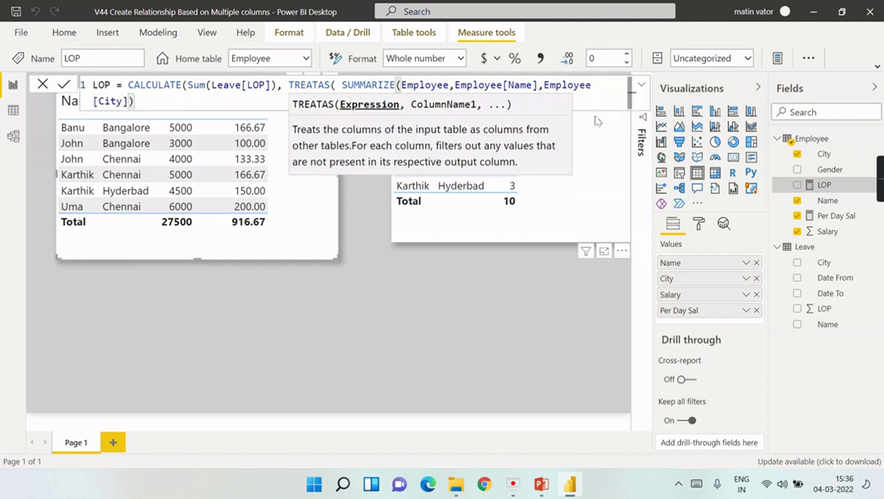
{"action": "type", "text": " ,"}
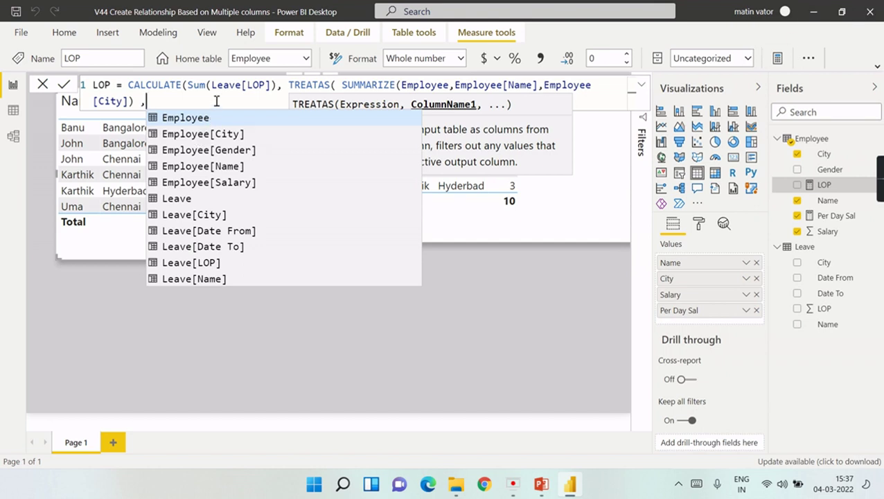
Step: Map the summary onto Leave[Name] and Leave[City] and commit the LOP measure
{"action": "type", "text": "Leav"}
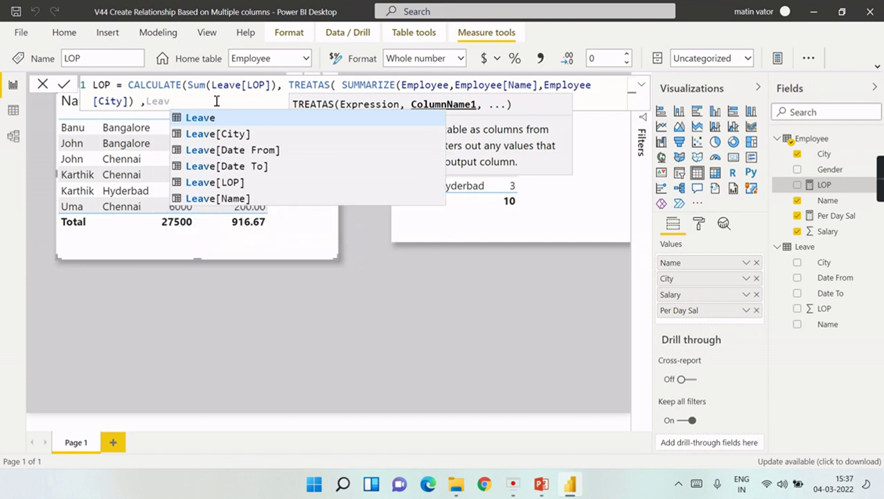
{"action": "left_click", "coordinate": [209, 198]}
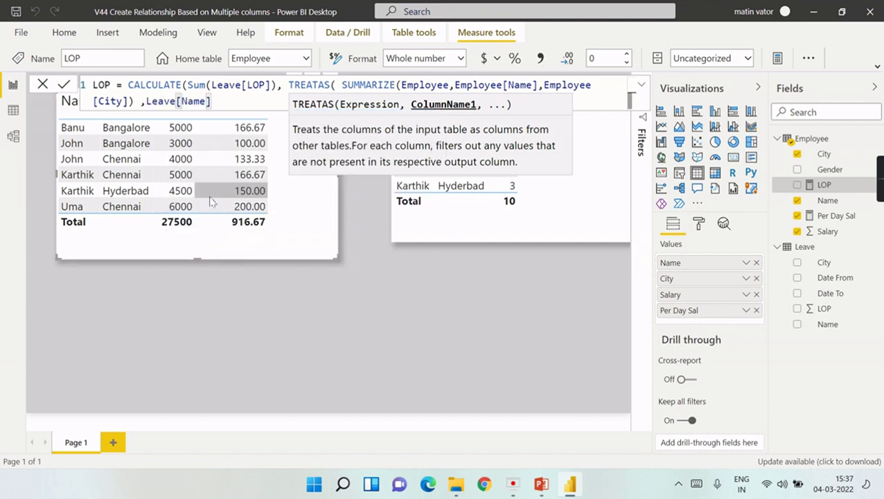
{"action": "type", "text": ",Leave"}
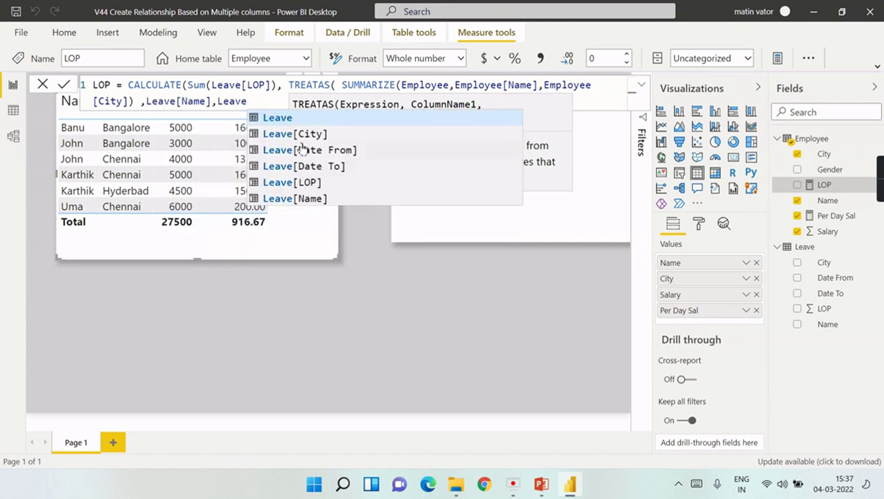
{"action": "left_click", "coordinate": [302, 139]}
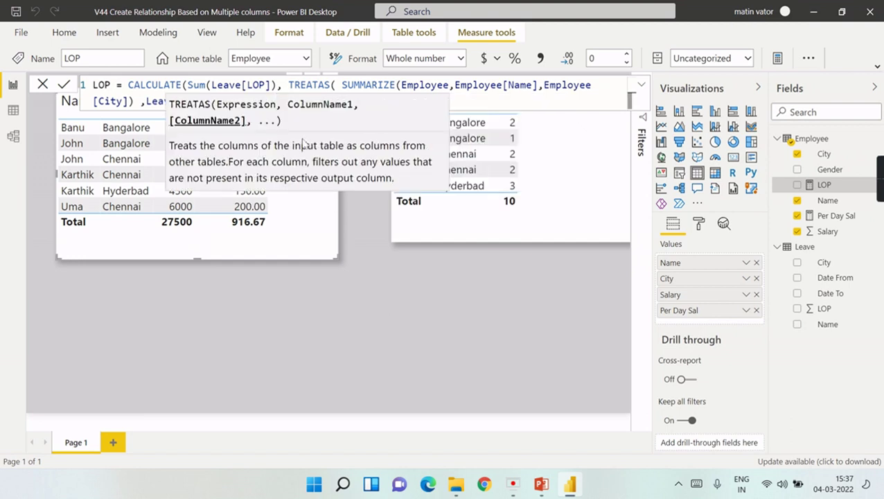
{"action": "type", "text": ")"}
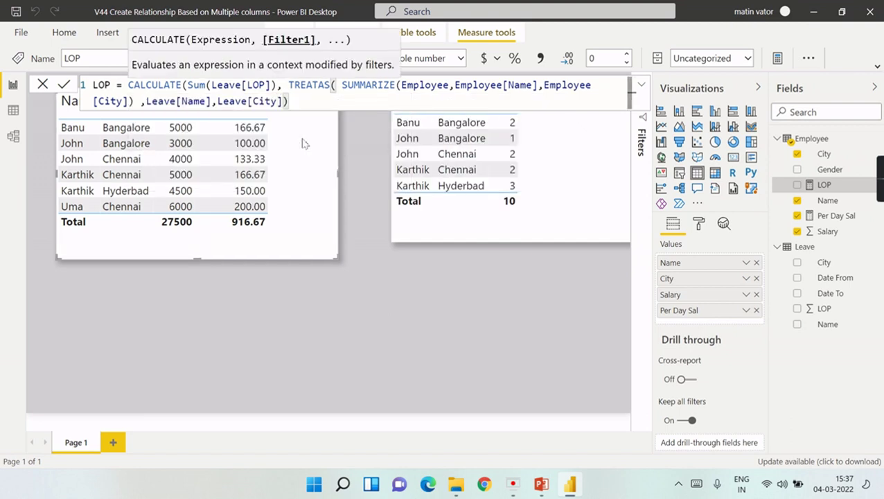
{"action": "type", "text": ")"}
{"action": "key", "text": "Return"}
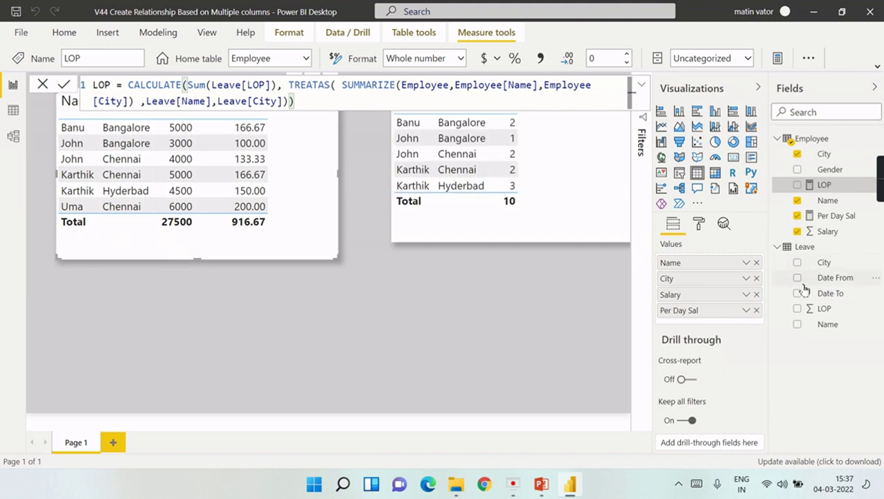
Step: Add the LOP measure to the employee table and enlarge the table to fit it
{"action": "left_click", "coordinate": [798, 185]}
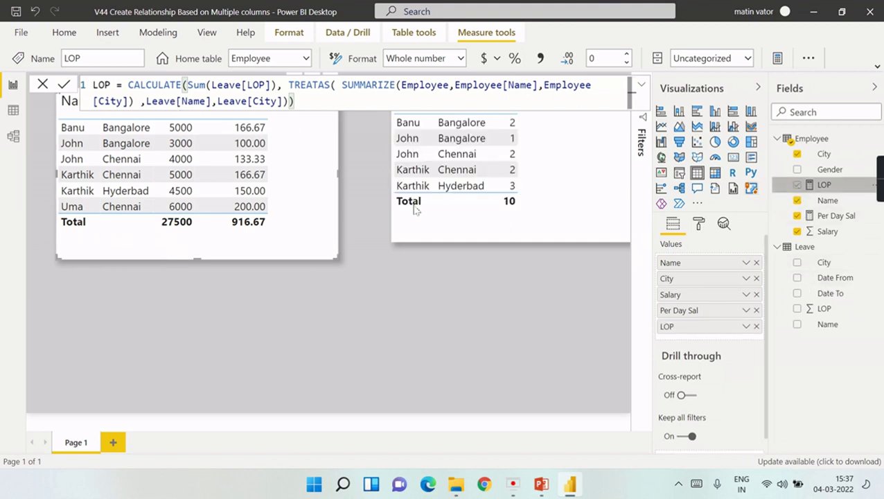
{"action": "left_click", "coordinate": [431, 264]}
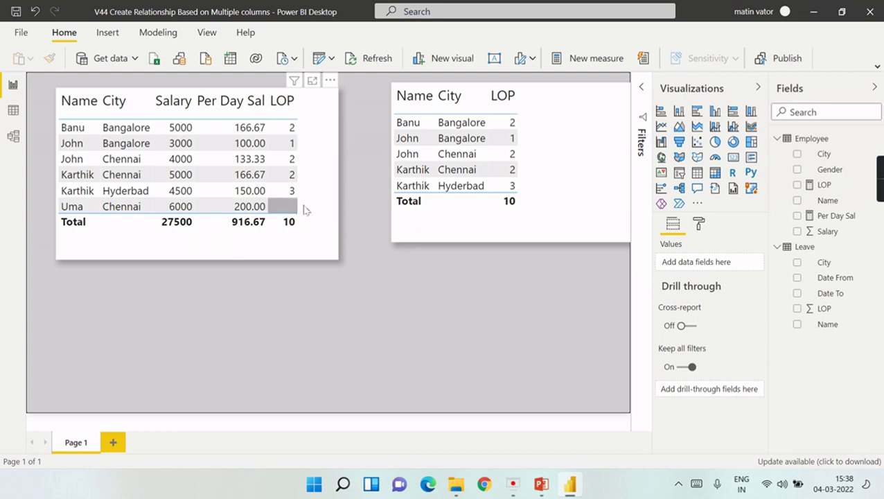
{"action": "left_click", "coordinate": [825, 185]}
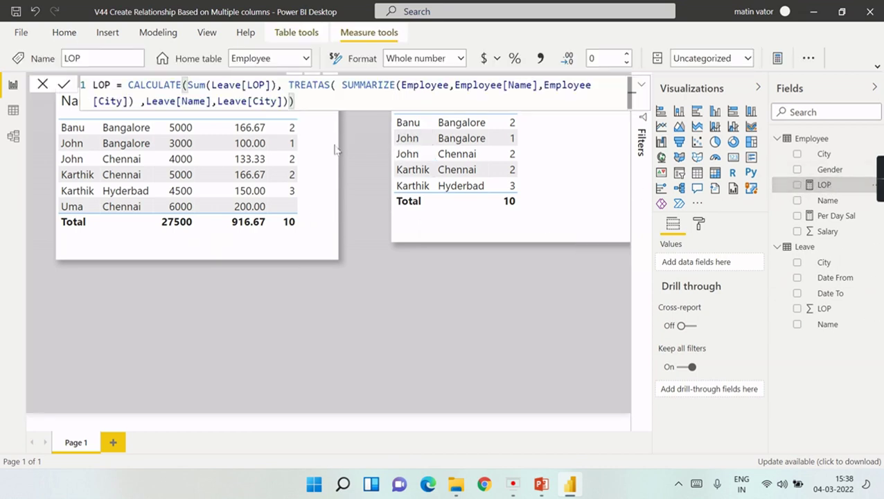
{"action": "left_click", "coordinate": [359, 205]}
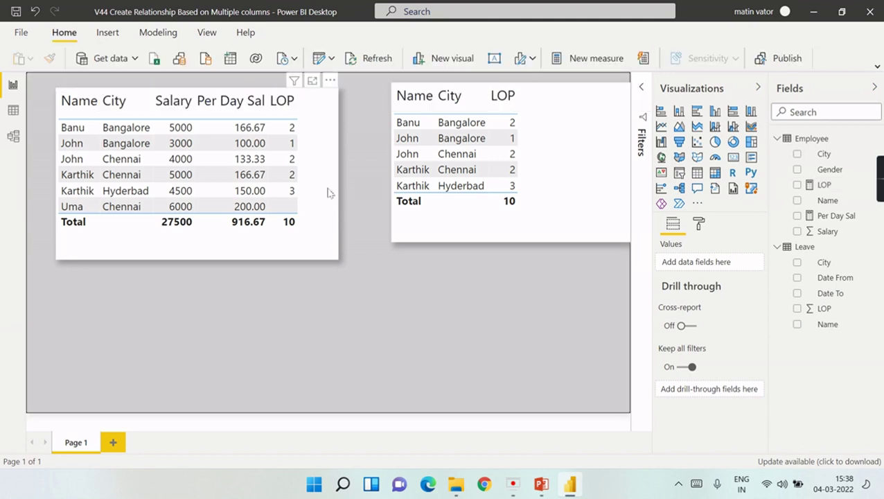
{"action": "left_click", "coordinate": [338, 253]}
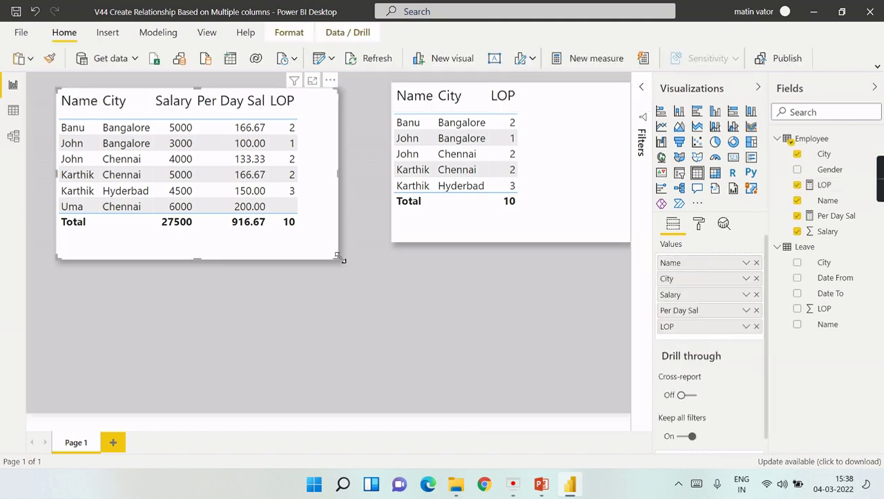
{"action": "left_click_drag", "start_coordinate": [342, 259], "coordinate": [362, 269]}
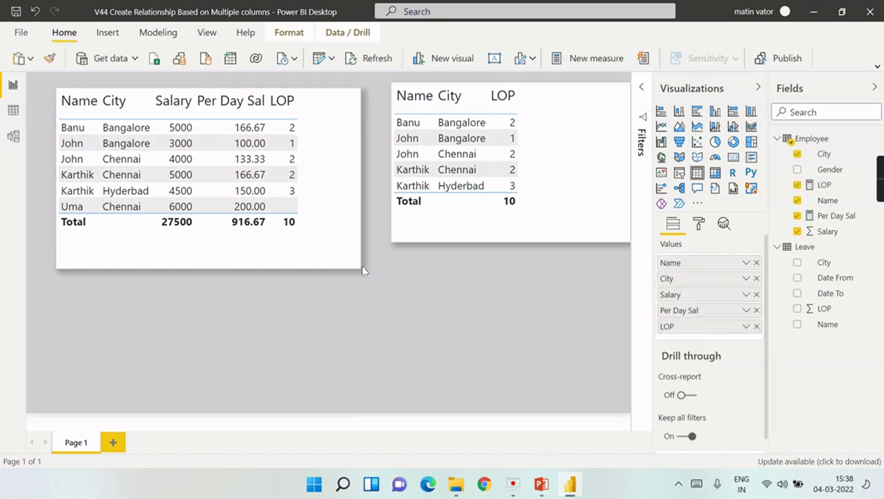
Step: Create Take Home Salary = SUM(Employee[Salary]) - (Employee[Per Day Sal] * Employee[LOP])
{"action": "right_click", "coordinate": [823, 139]}
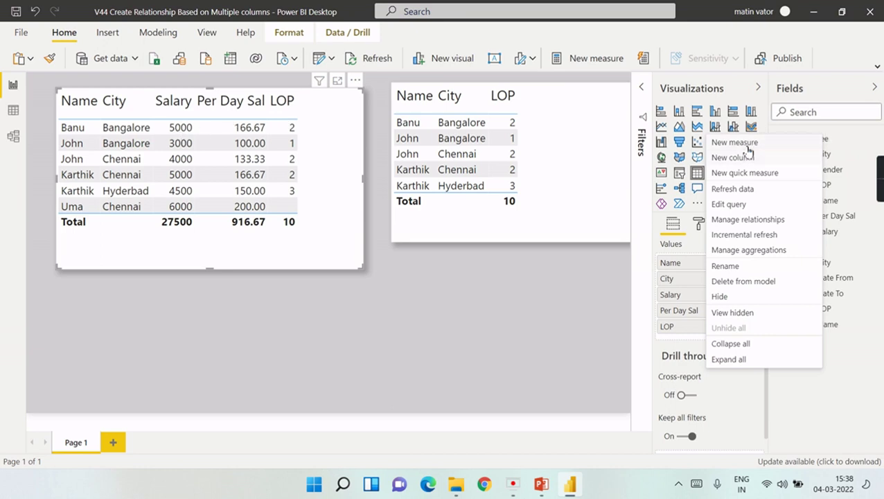
{"action": "key", "text": "Escape"}
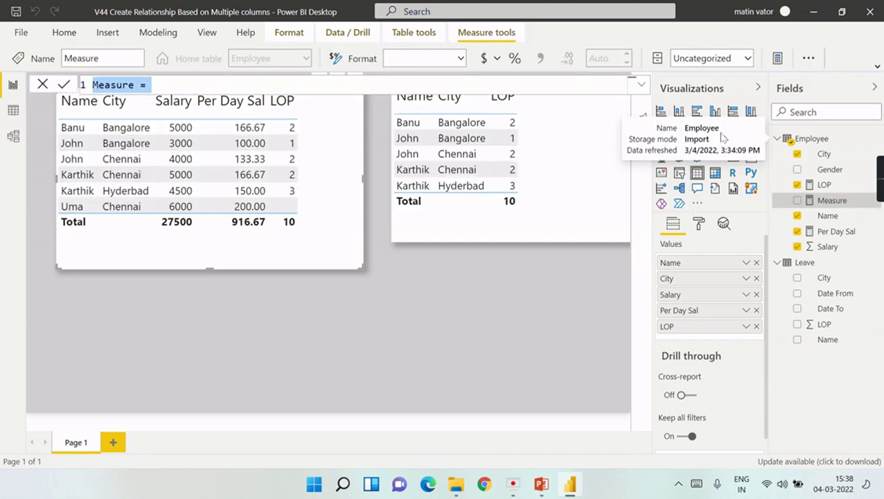
{"action": "type", "text": "Take"}
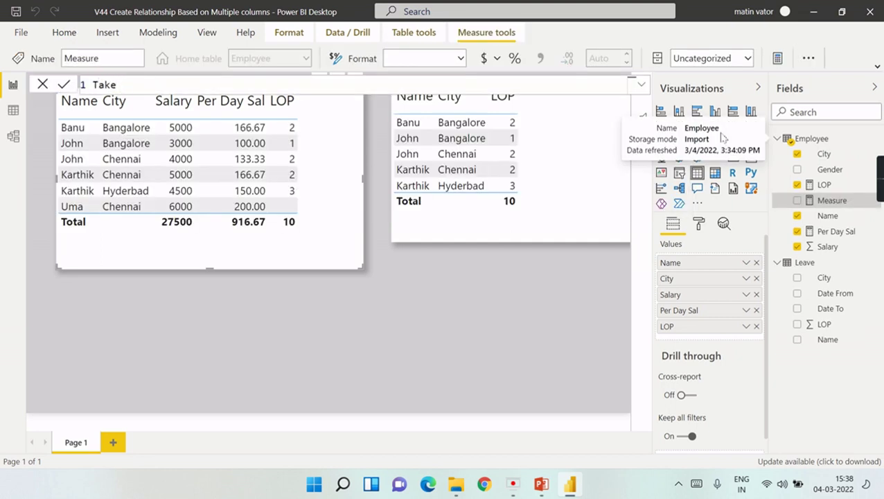
{"action": "type", "text": " Home Salary = "}
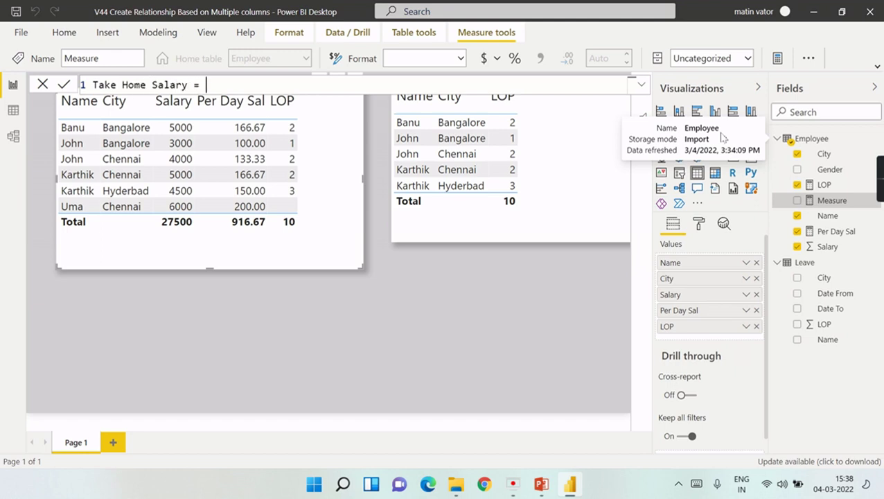
{"action": "type", "text": "sum("}
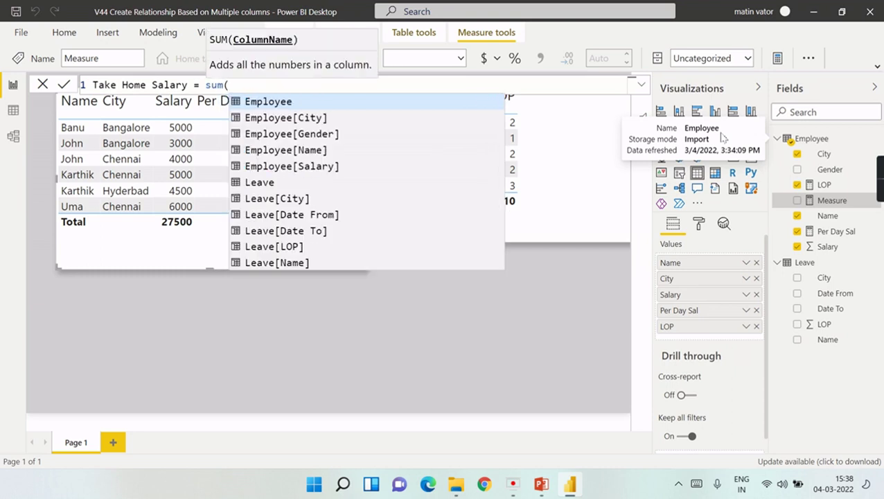
{"action": "type", "text": "Sala"}
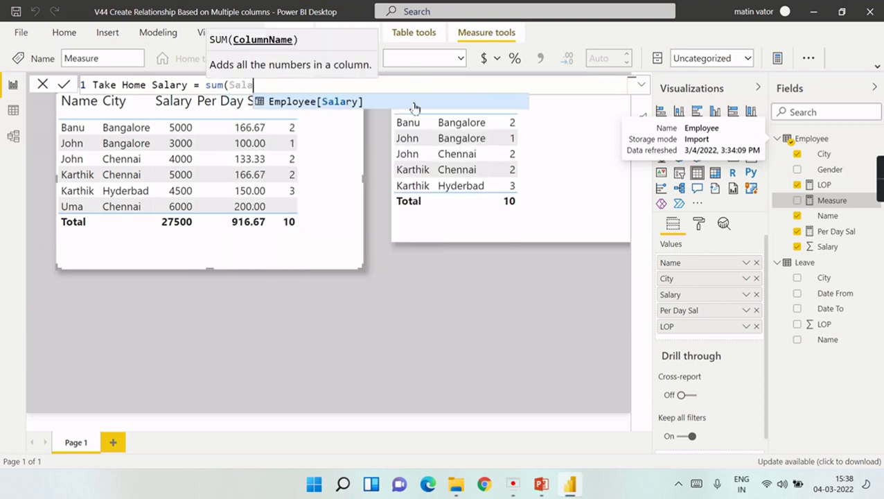
{"action": "left_click", "coordinate": [389, 103]}
{"action": "type", "text": "),"}
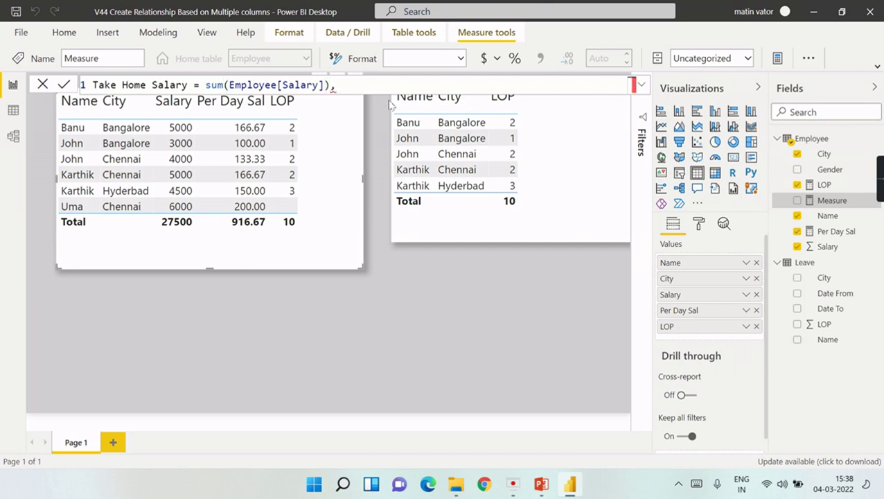
{"action": "key", "text": "BackSpace"}
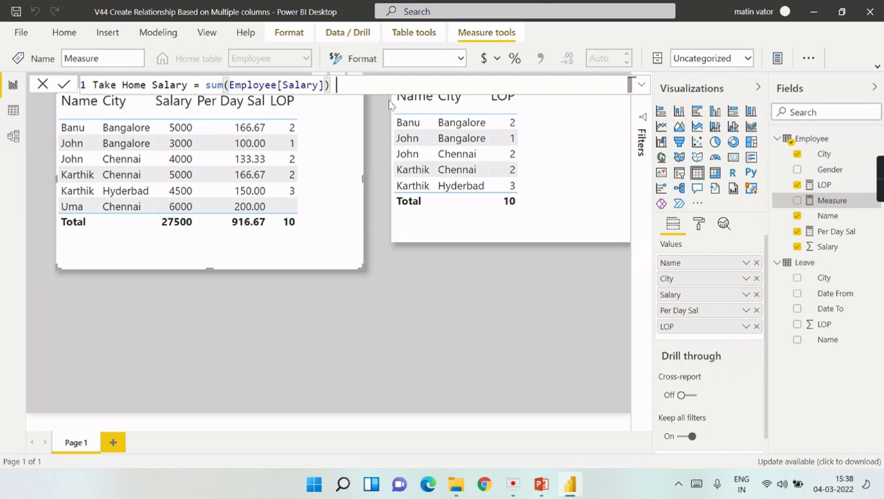
{"action": "type", "text": "- (Per d"}
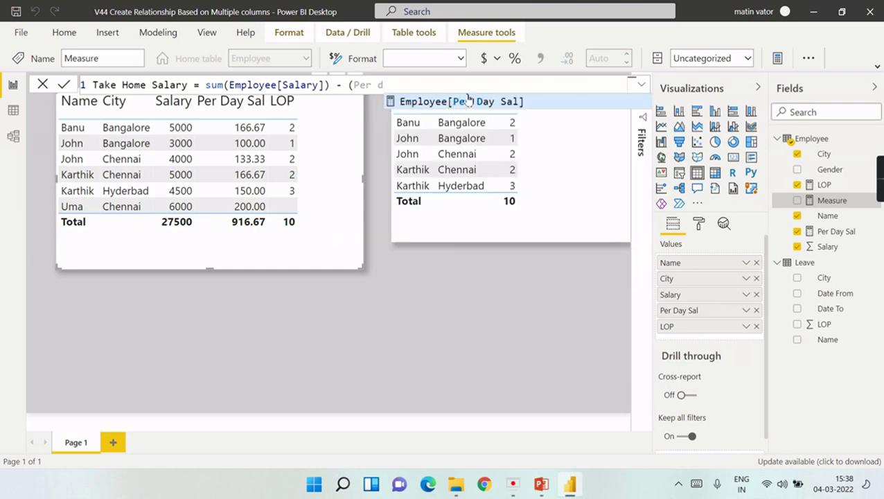
{"action": "left_click", "coordinate": [424, 101]}
{"action": "type", "text": "* Lop"}
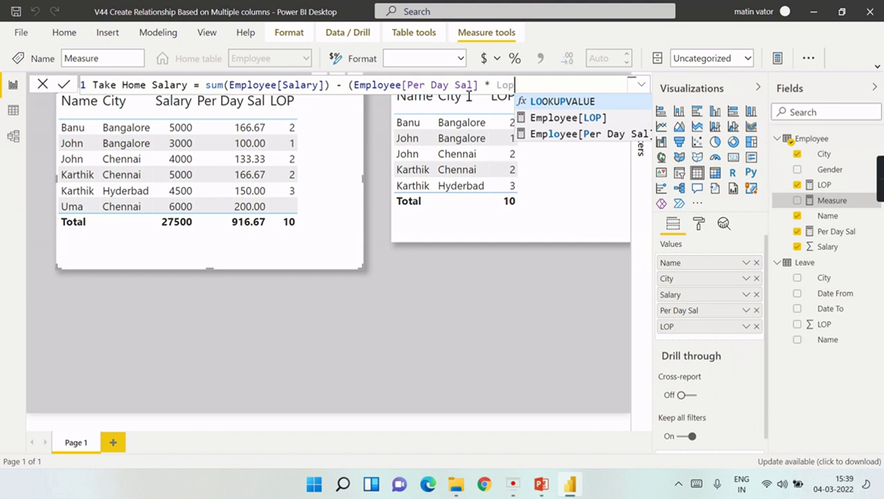
{"action": "left_click", "coordinate": [588, 119]}
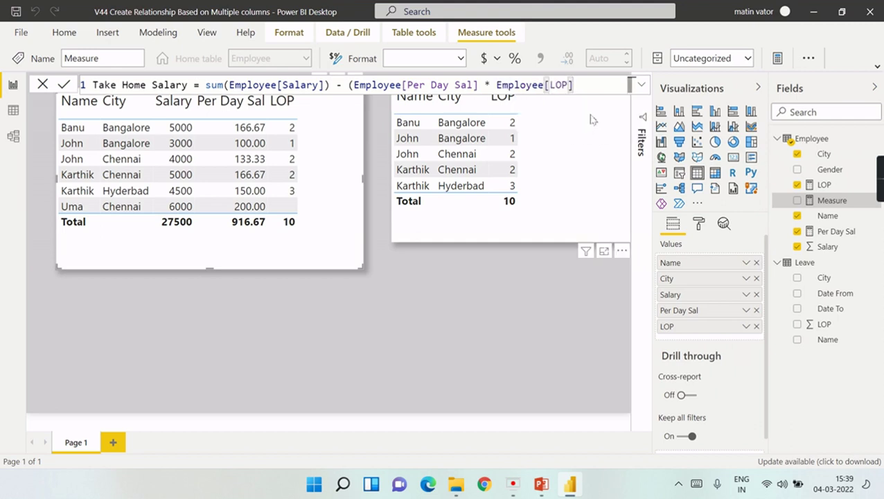
{"action": "type", "text": ")"}
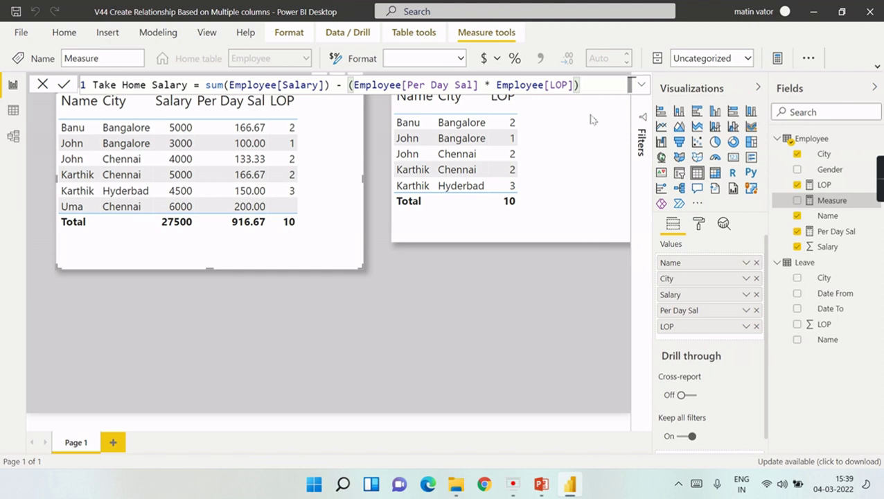
{"action": "key", "text": "Return"}
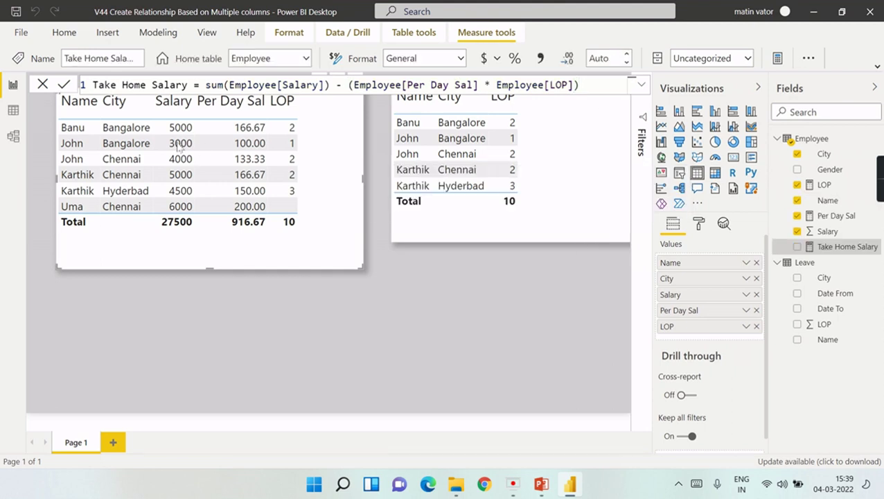
Step: Add Take Home Salary to the employee table and widen it to fit
{"action": "left_click", "coordinate": [797, 246]}
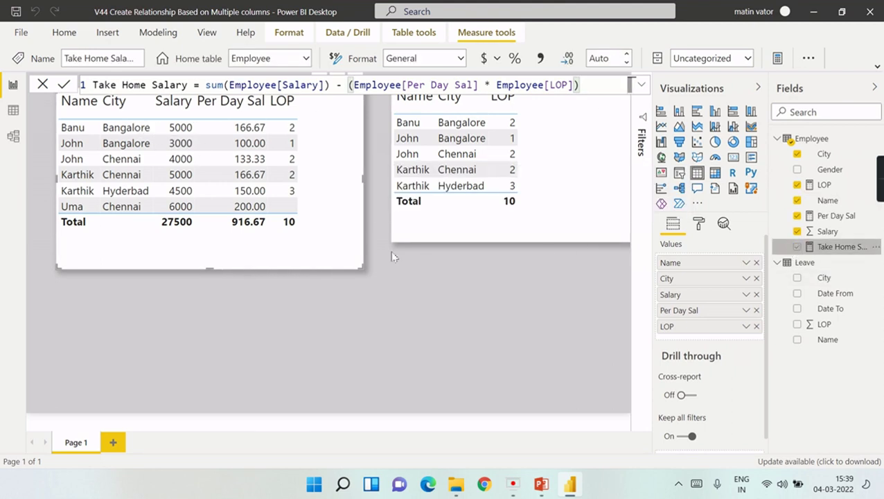
{"action": "left_click_drag", "start_coordinate": [361, 267], "coordinate": [420, 281]}
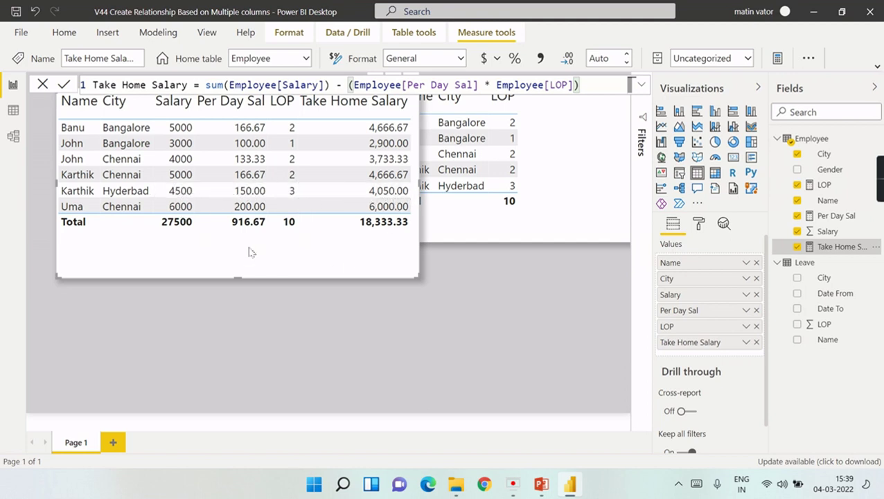
{"action": "left_click", "coordinate": [435, 275]}
{"action": "left_click", "coordinate": [357, 272]}
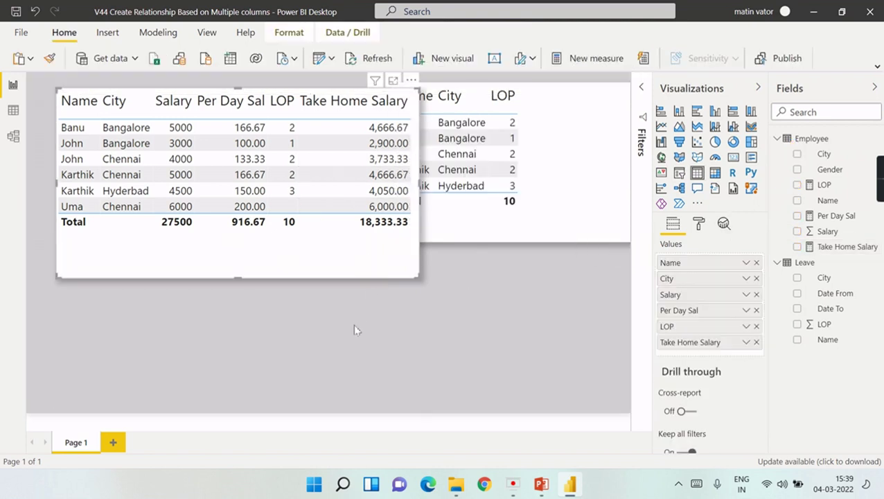
Step: Undo the last table change, view the model diagram, and bring up the PowerPoint slides
{"action": "key", "text": "ctrl+z"}
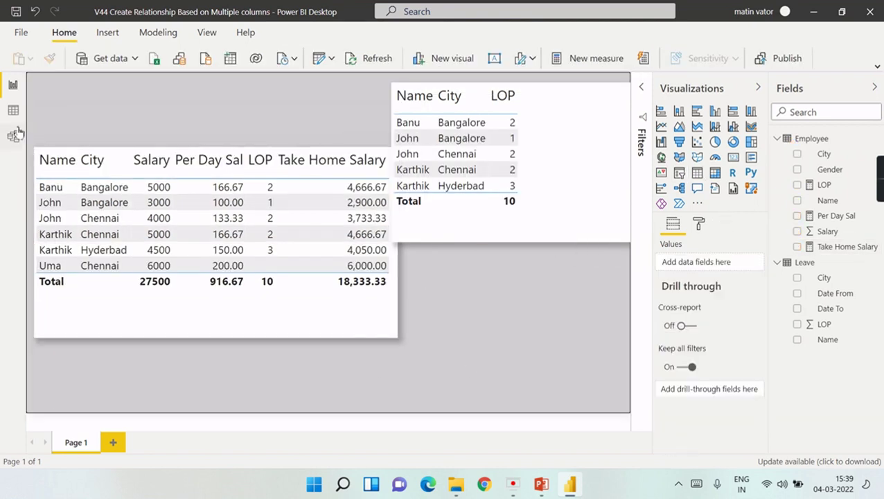
{"action": "left_click", "coordinate": [16, 134]}
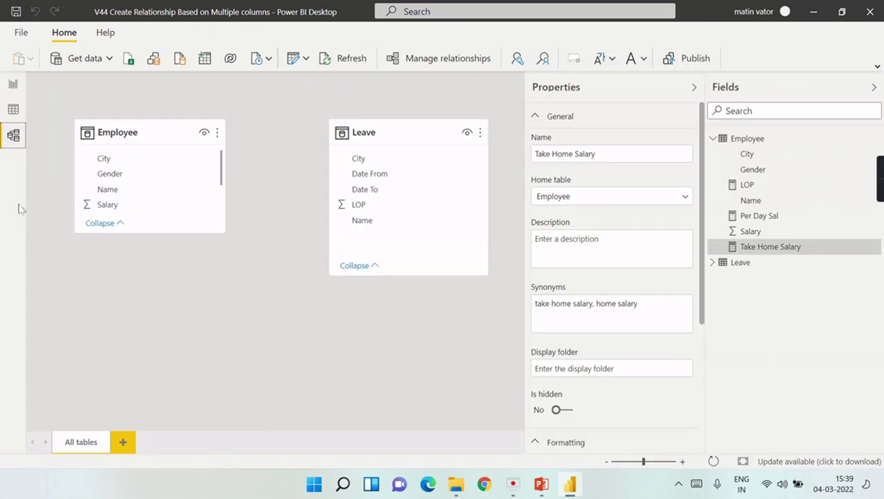
{"action": "left_click", "coordinate": [541, 484]}
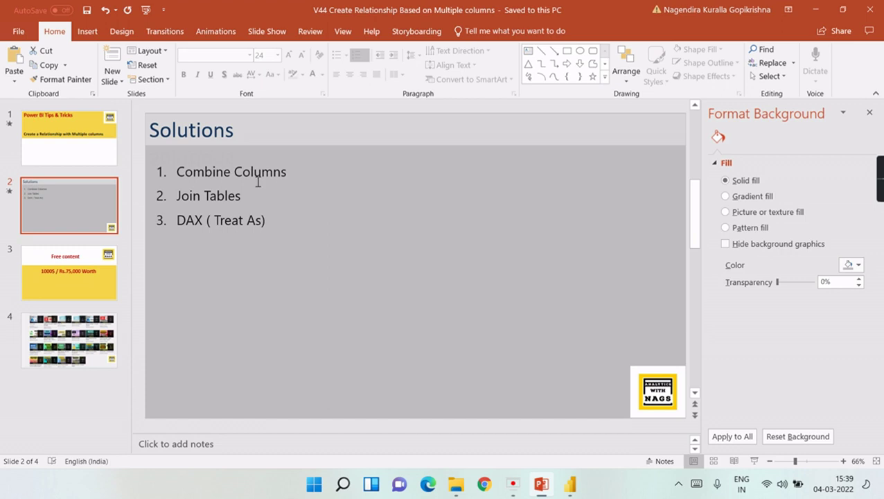